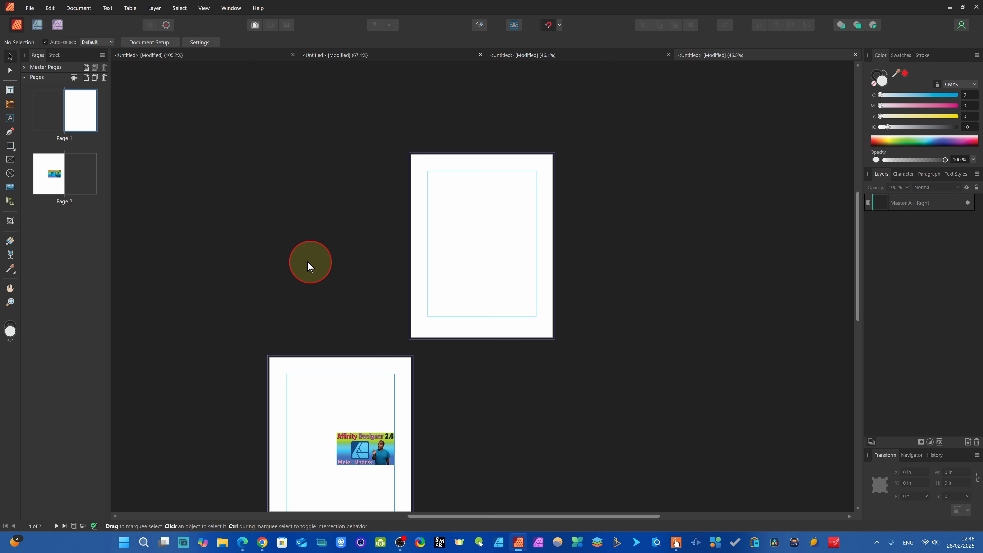
Step: Undo the last page addition and turn off Anchor Toward Spine in the page move options
key("ctrl+z")
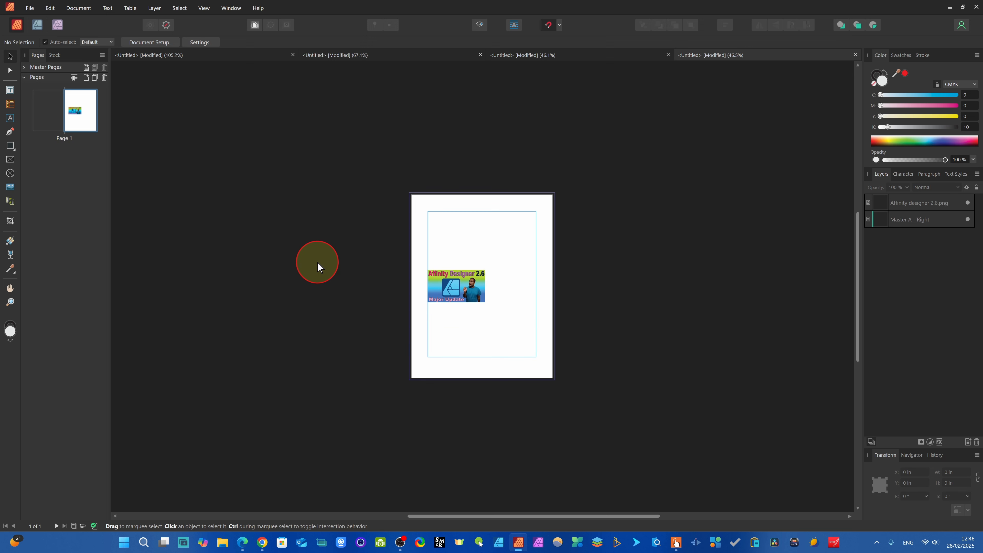
left_click(103, 56)
mouse_move(155, 130)
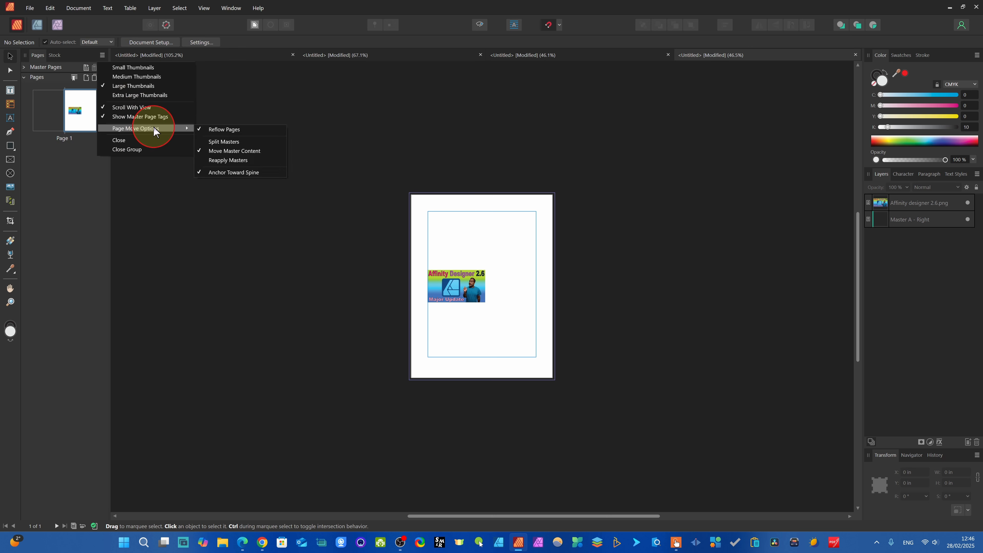
left_click(216, 173)
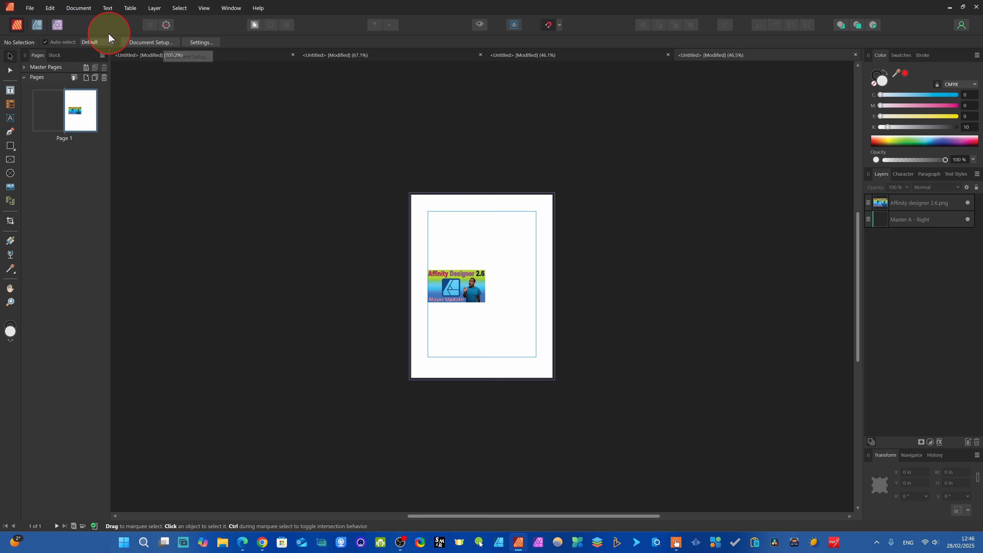
left_click(110, 43)
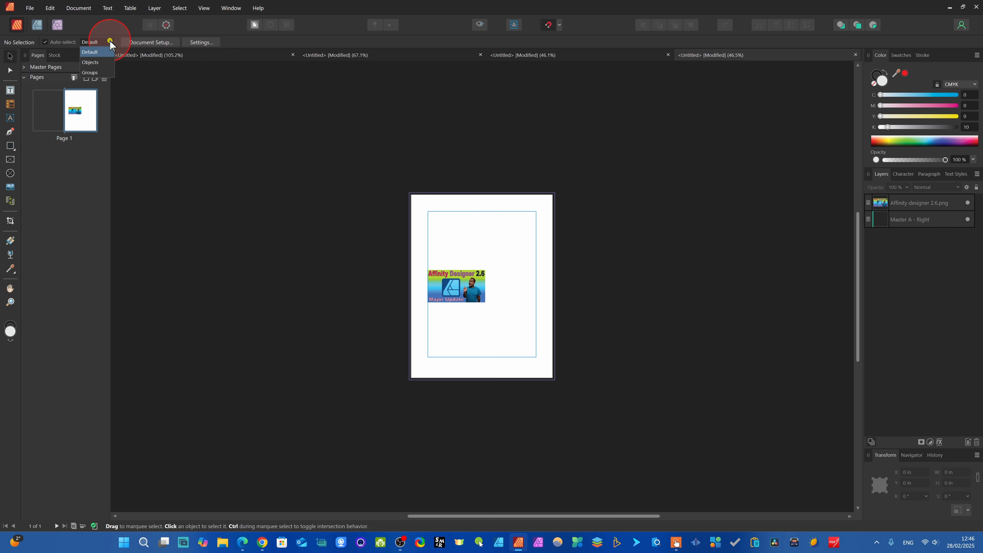
left_click(96, 58)
left_click(103, 55)
mouse_move(136, 128)
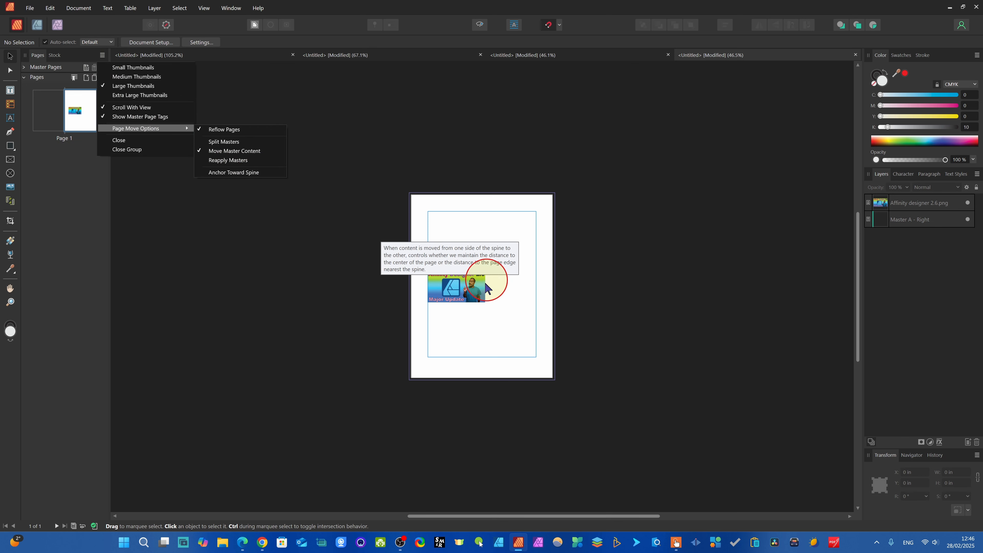
left_click(315, 257)
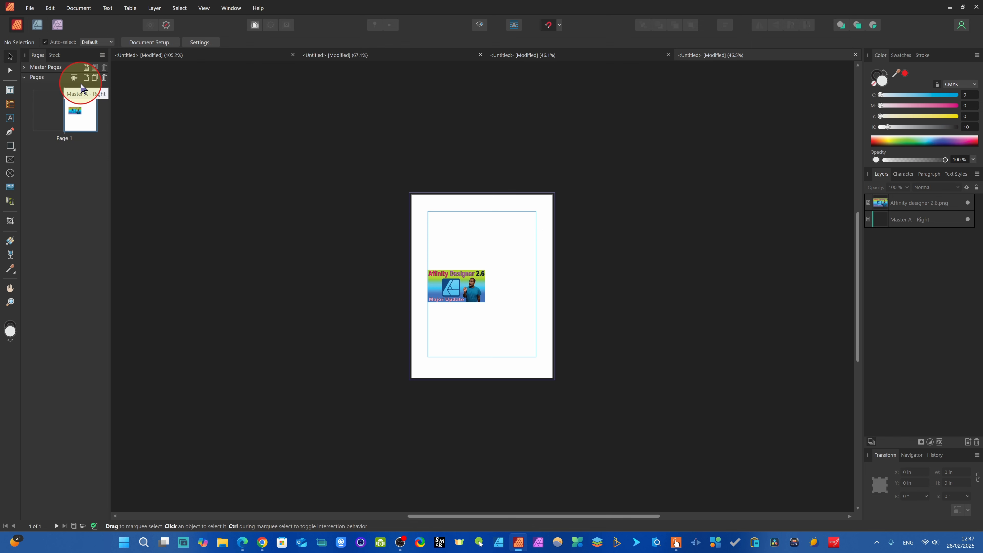
Step: Add one page based on Master A before page 1 and examine where the image lands on page 2
left_click(86, 79)
left_click_drag(423, 207, 615, 84)
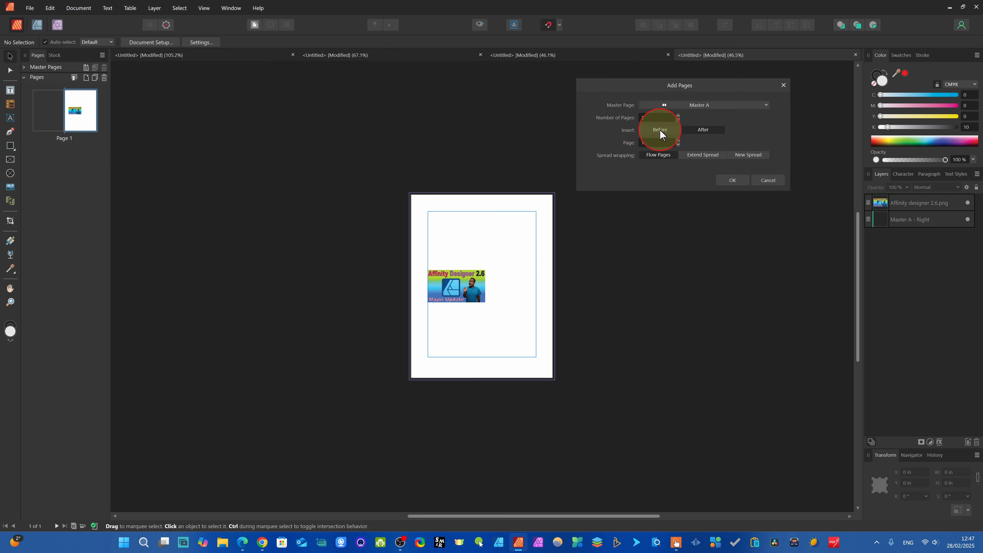
left_click(660, 130)
left_click(691, 157)
left_click(729, 180)
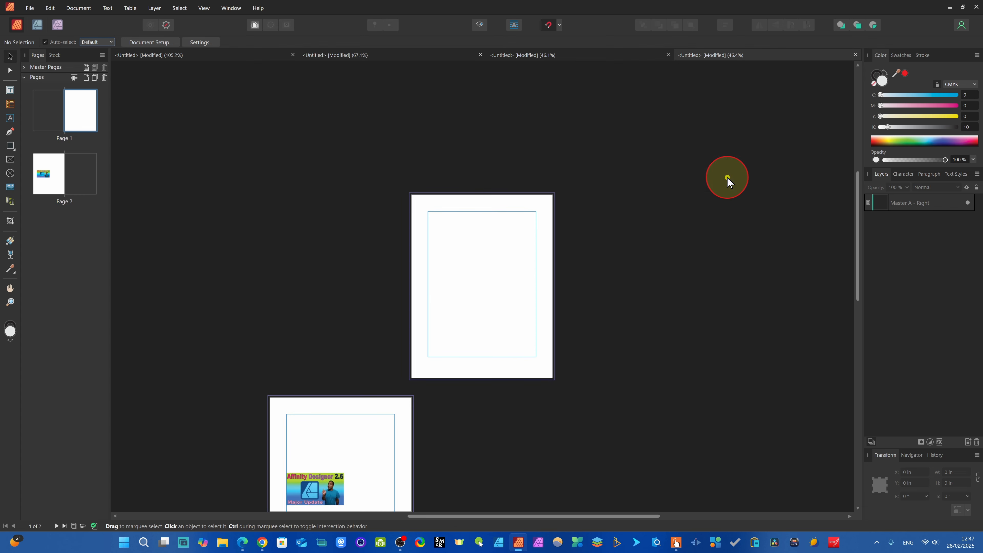
scroll(334, 459, "down", 3)
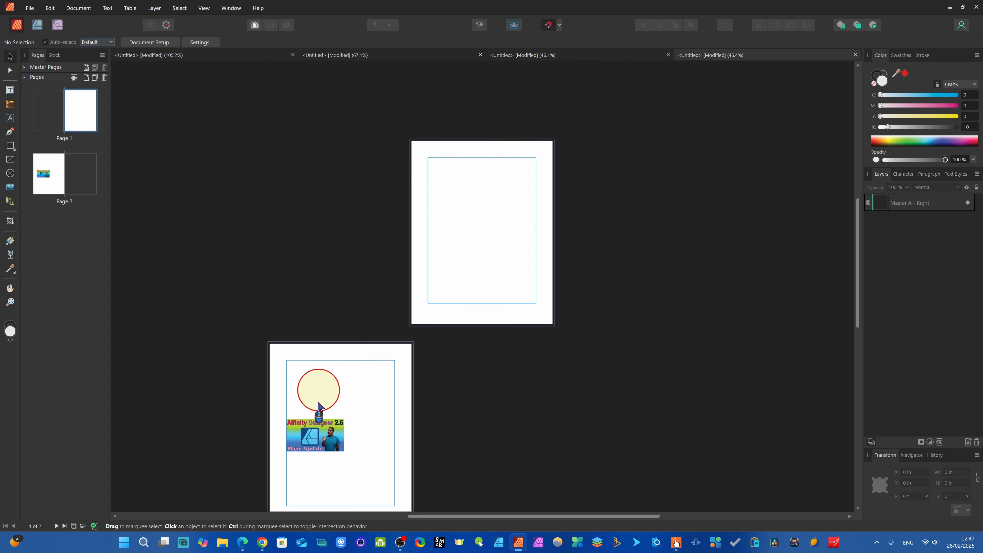
scroll(319, 417, "up", 1)
scroll(344, 386, "down", 2)
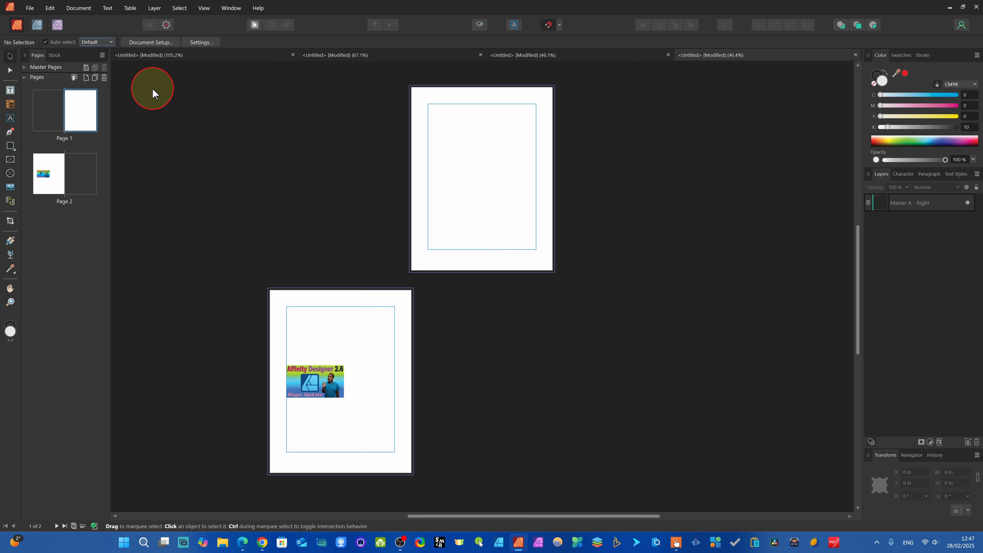
left_click(101, 54)
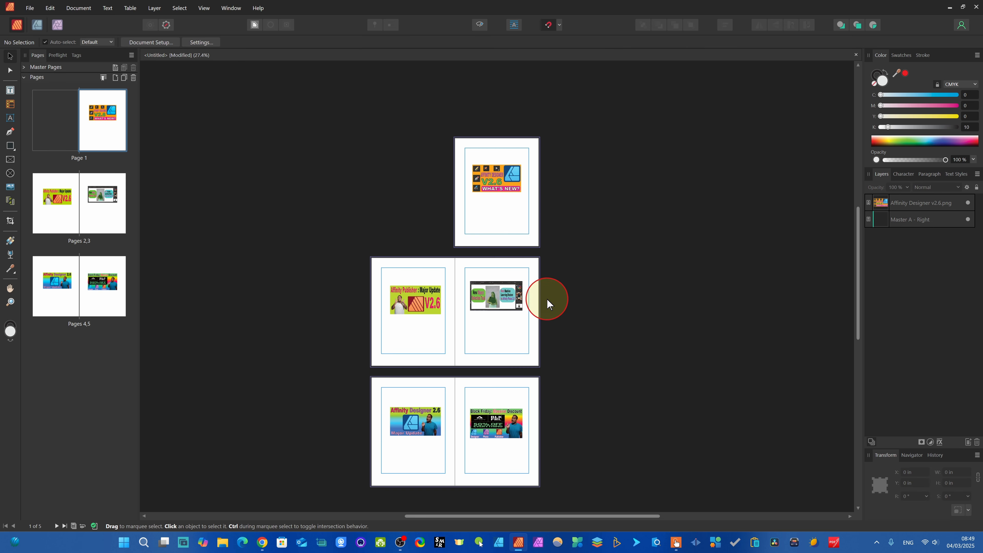
Step: With Reflow Pages enabled, add one Master A page after page 1 using Flow Pages wrapping
left_click(131, 54)
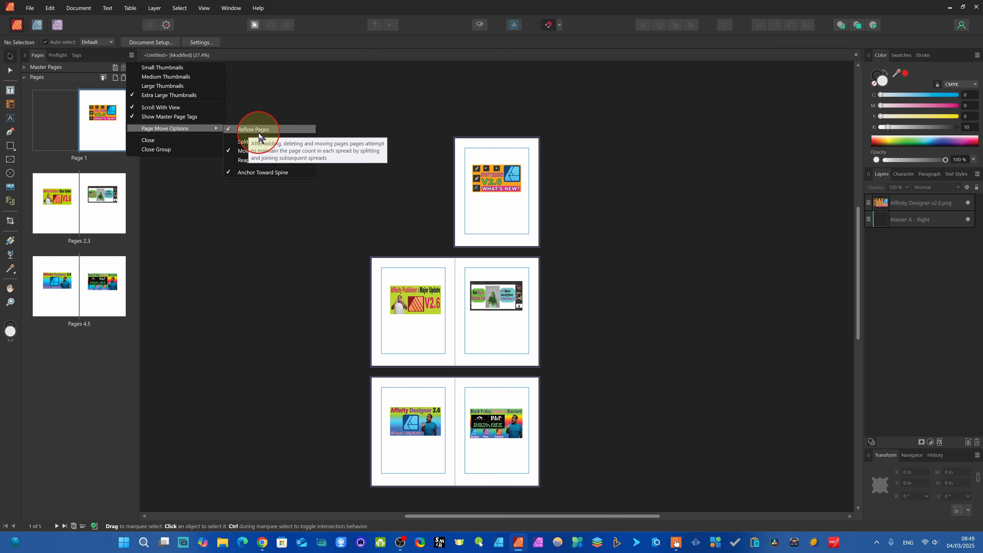
left_click(270, 132)
left_click(489, 223)
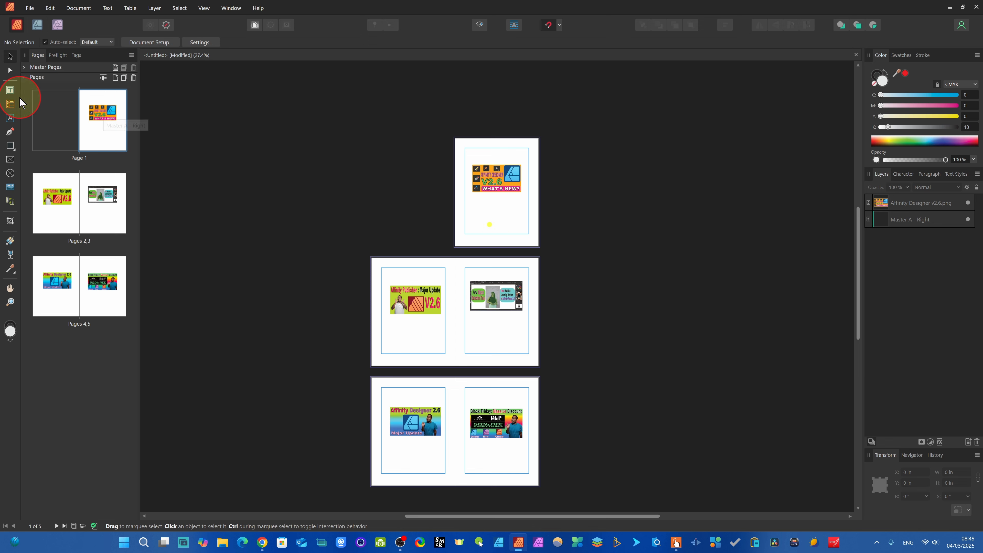
left_click(101, 117)
right_click(102, 116)
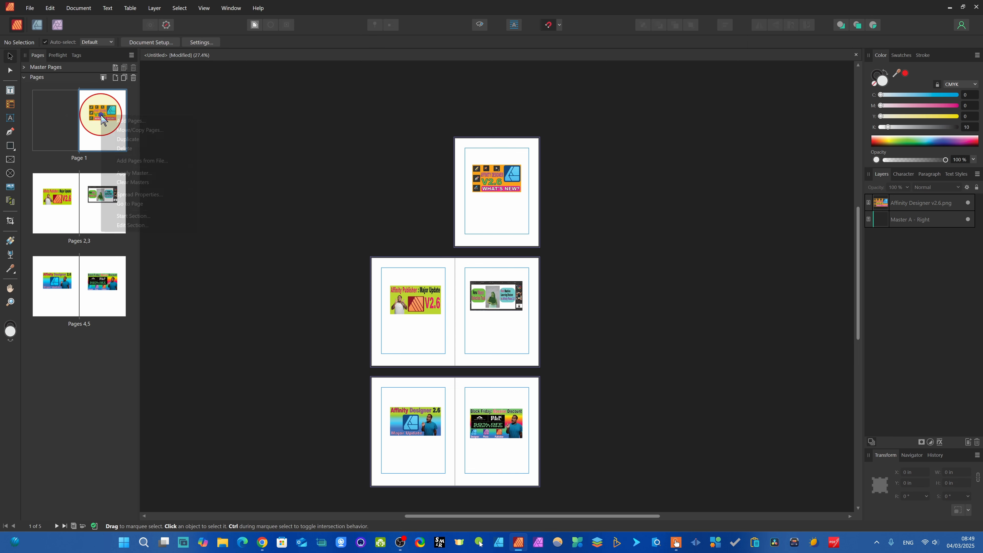
left_click(129, 121)
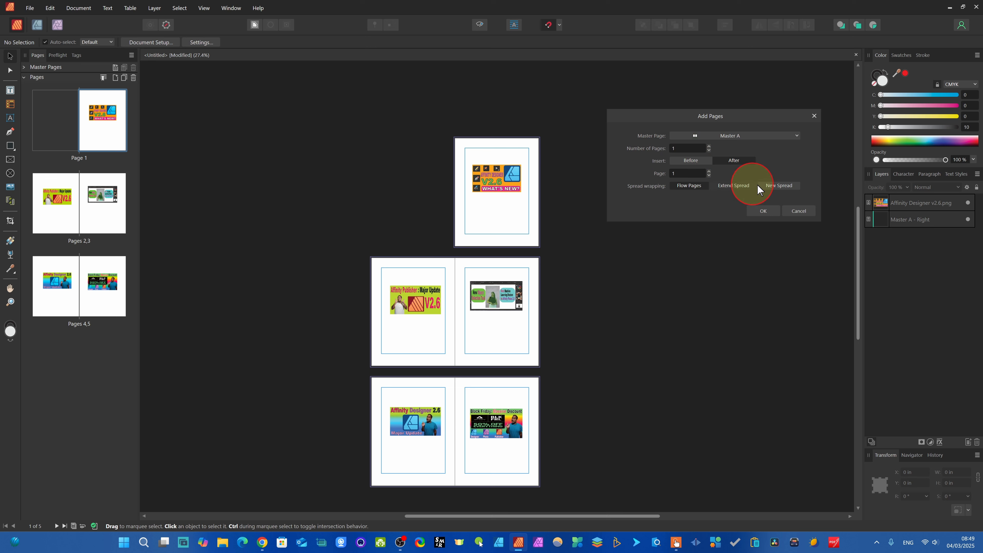
left_click(764, 210)
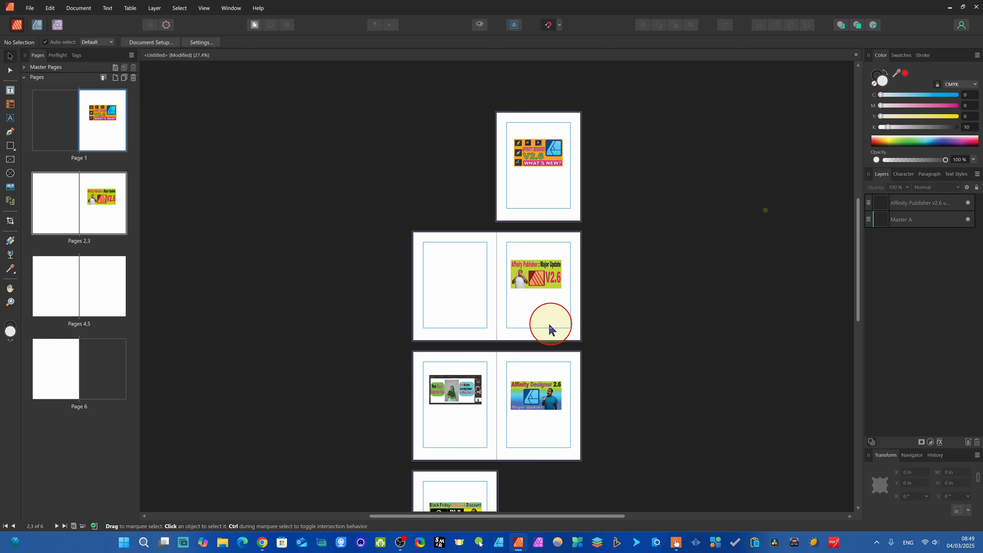
scroll(470, 473, "down", 1)
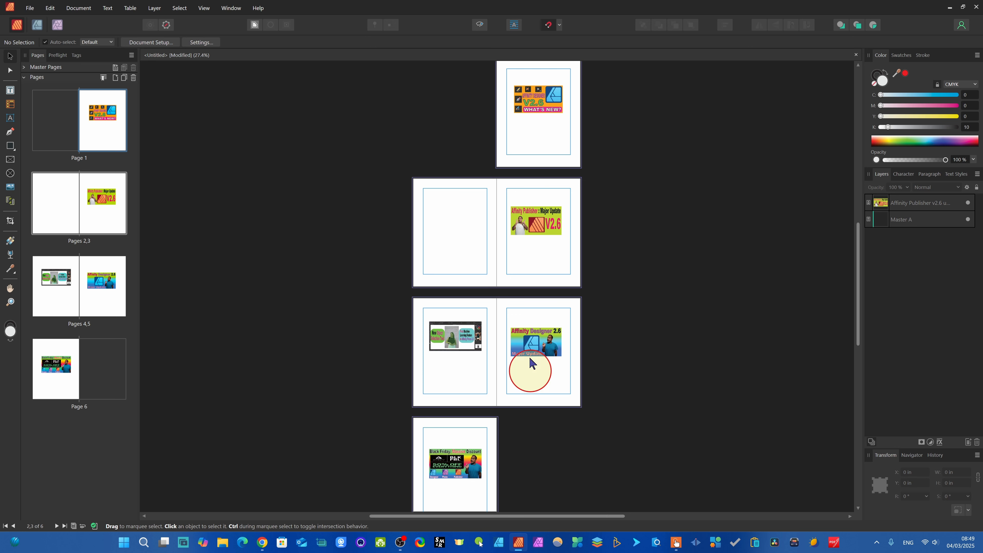
scroll(520, 345, "up", 1)
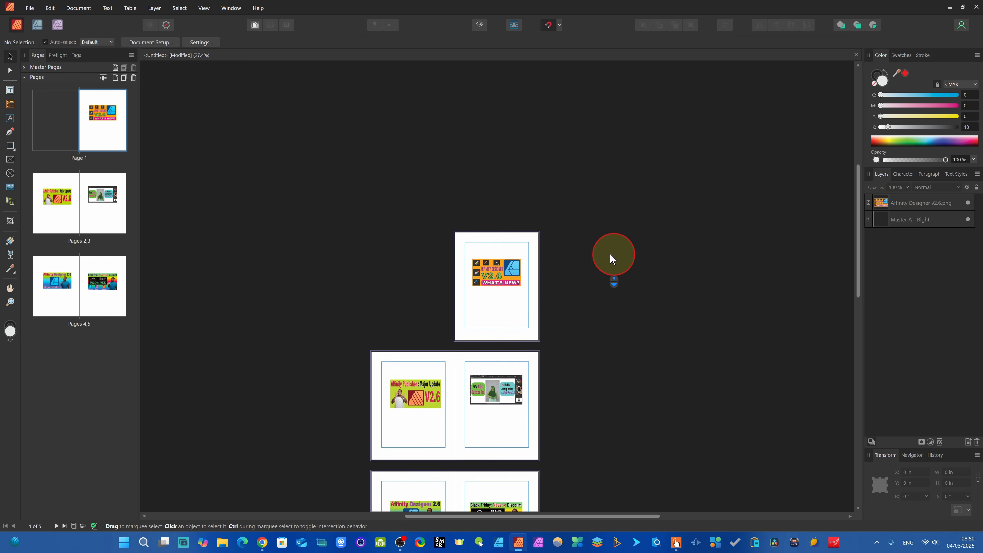
Step: Turn off Reflow Pages in the page move options for the five-page document
scroll(612, 257, "down", 4)
scroll(435, 280, "down", 1)
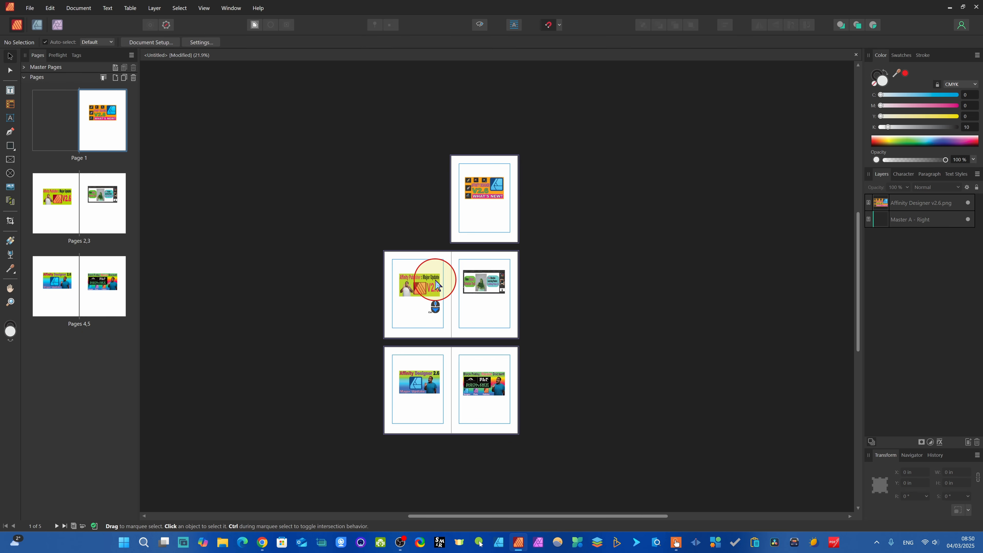
scroll(437, 286, "up", 1)
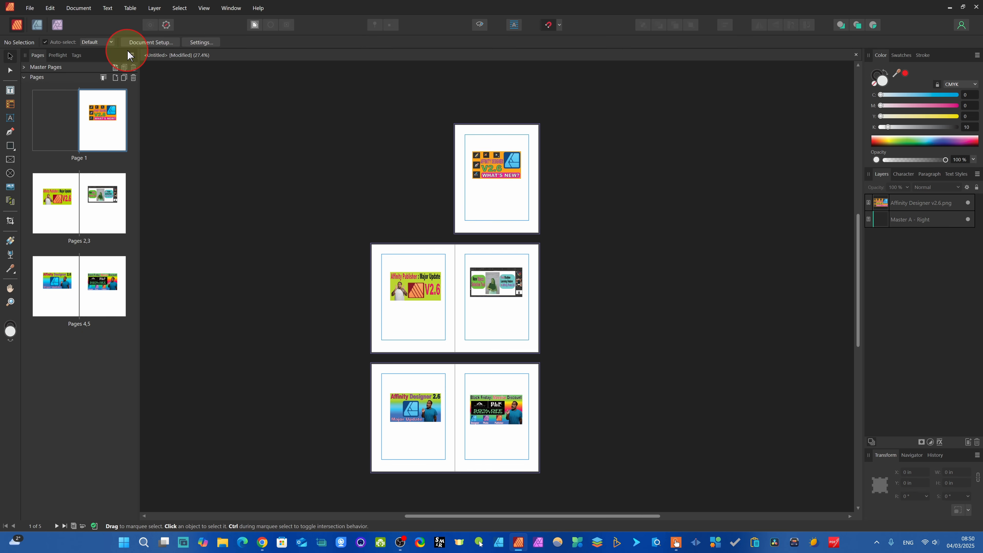
left_click(131, 56)
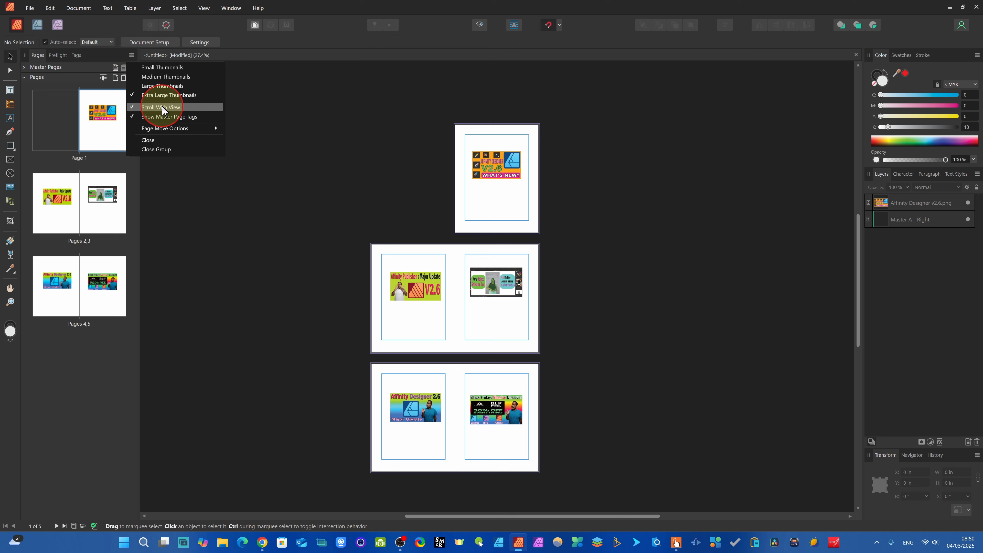
mouse_move(195, 127)
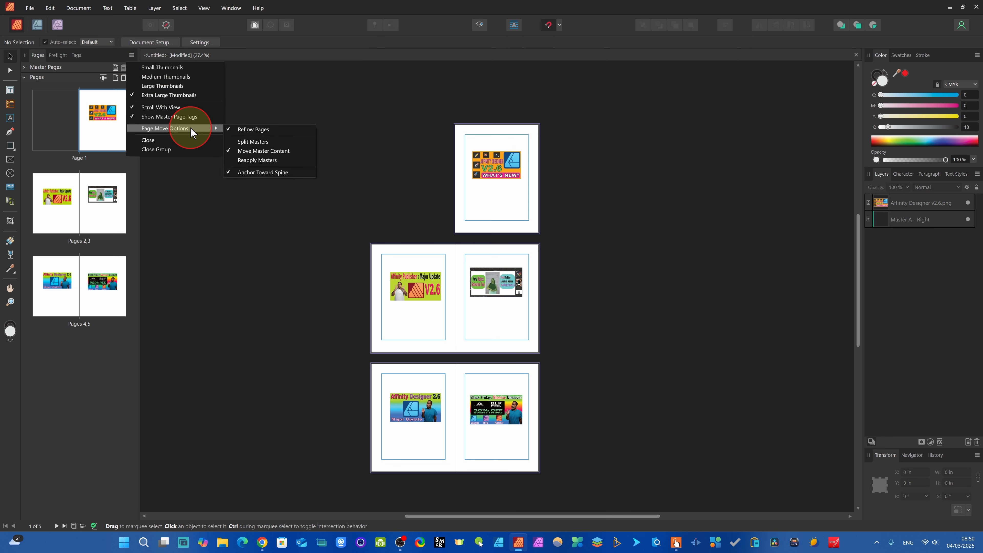
left_click(235, 130)
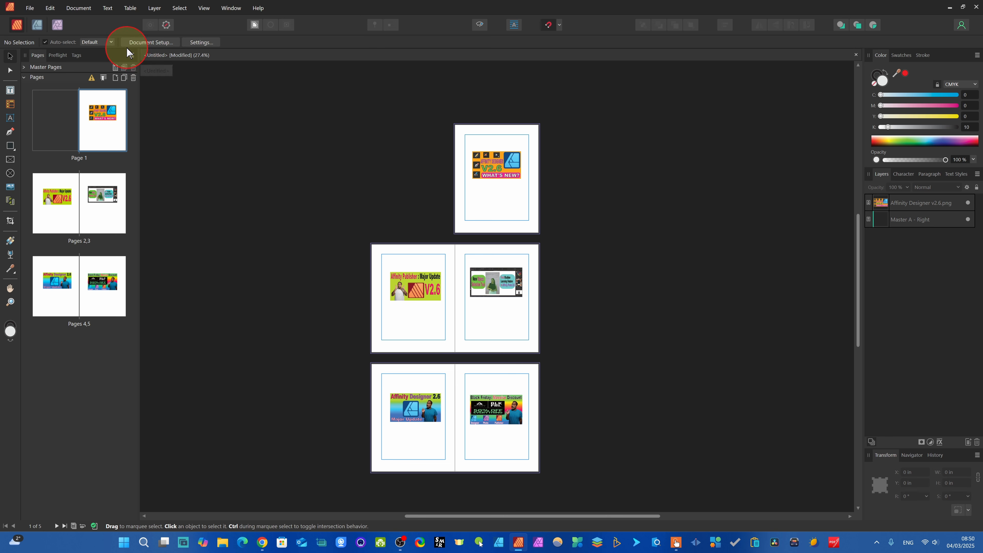
left_click(130, 53)
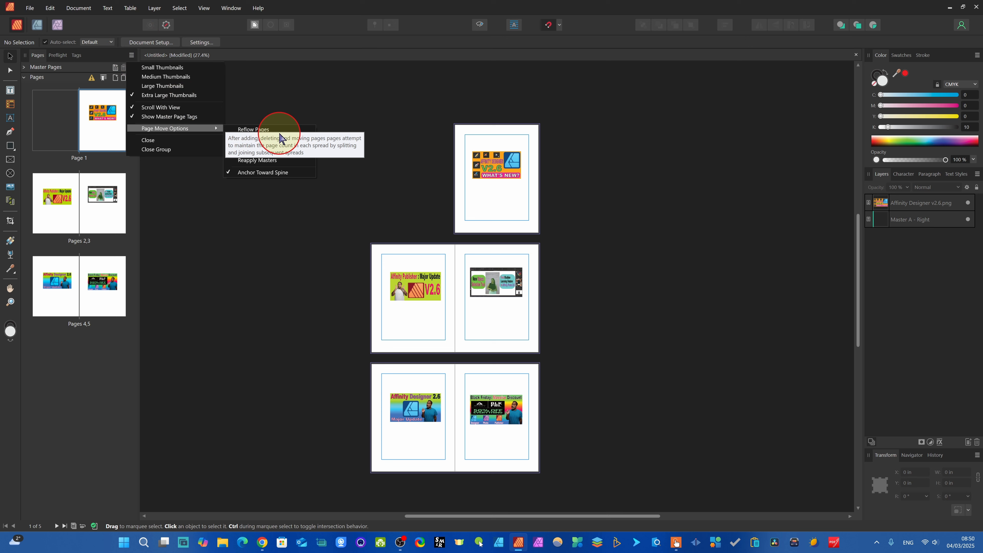
left_click(511, 186)
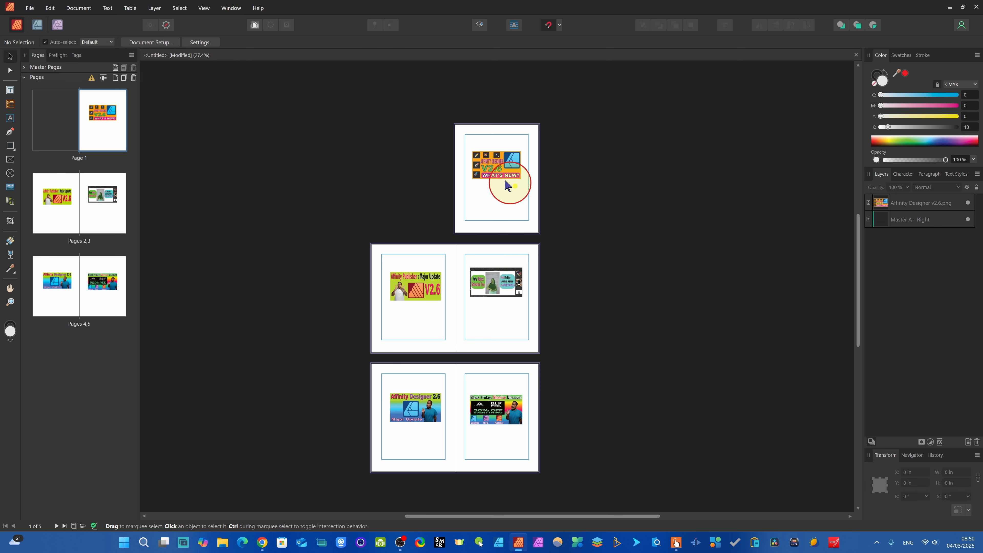
Step: With Reflow Pages disabled, add one Master A page after page 1 and examine the resulting spreads
right_click(94, 119)
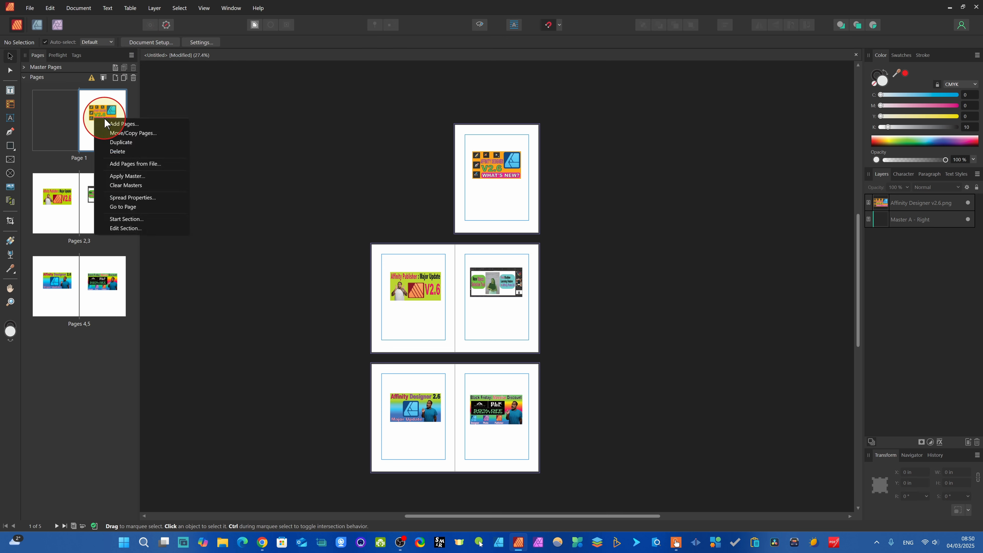
left_click(115, 124)
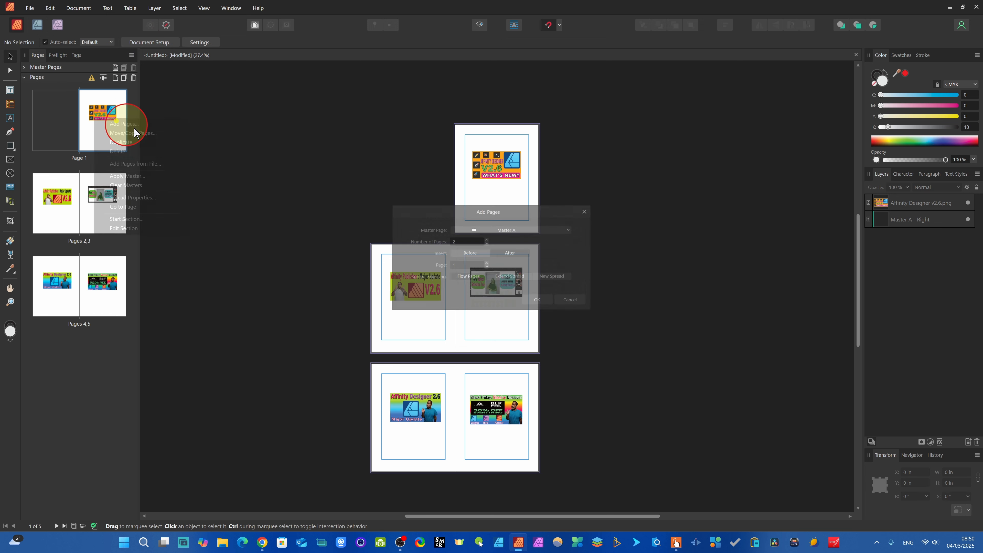
left_click(487, 242)
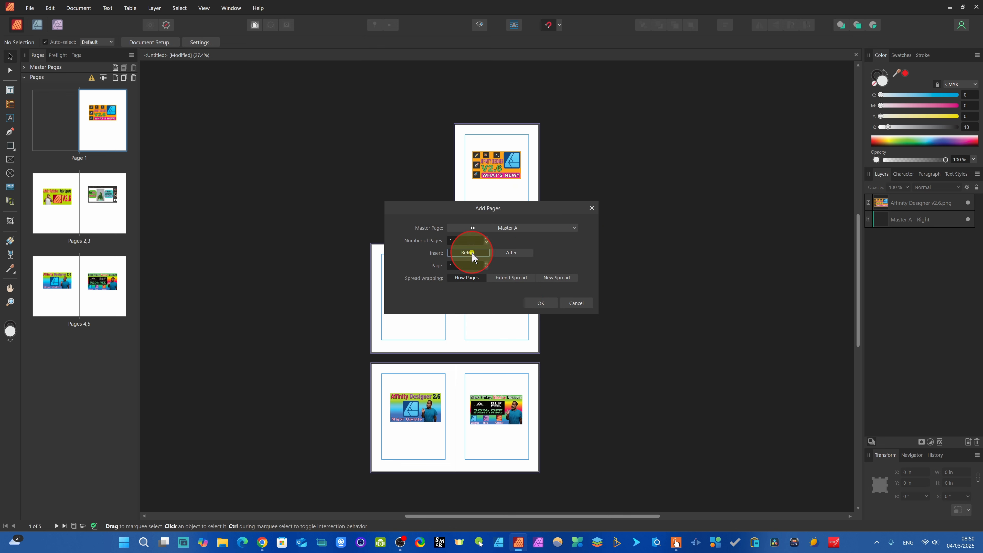
left_click(542, 300)
scroll(554, 317, "down", 2, "ctrl")
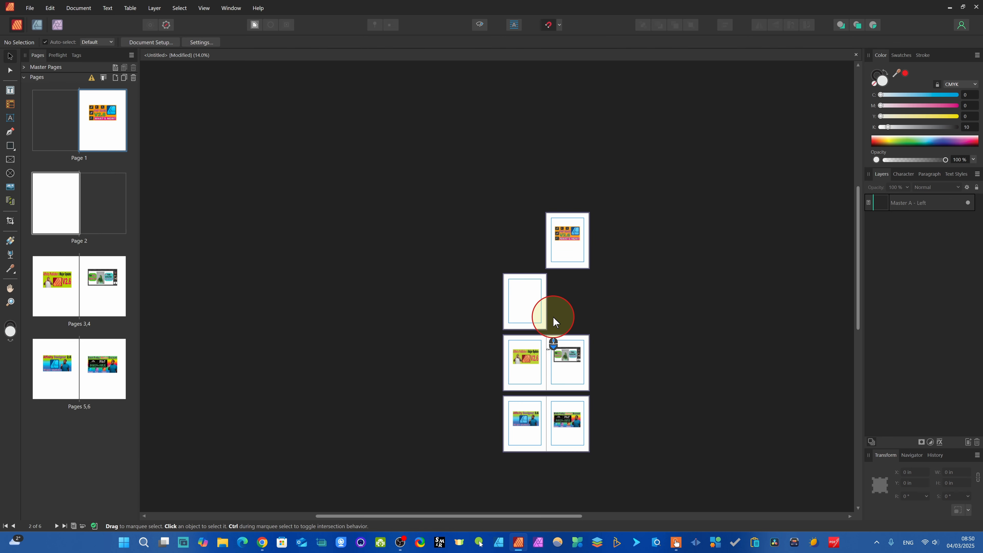
scroll(509, 290, "up", 1, "ctrl")
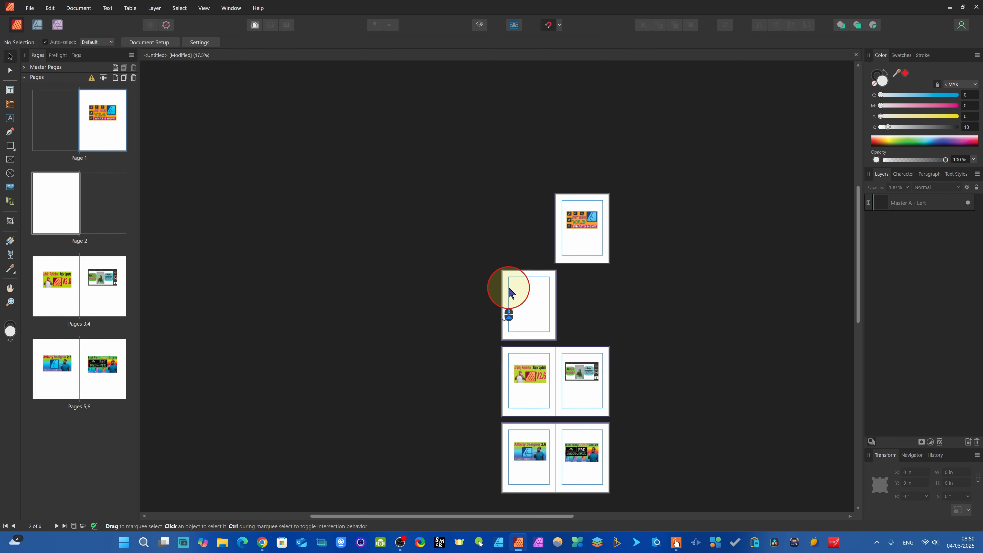
scroll(509, 288, "up", 2, "ctrl")
scroll(518, 290, "down", 1, "ctrl")
left_click_drag(784, 317, 689, 203)
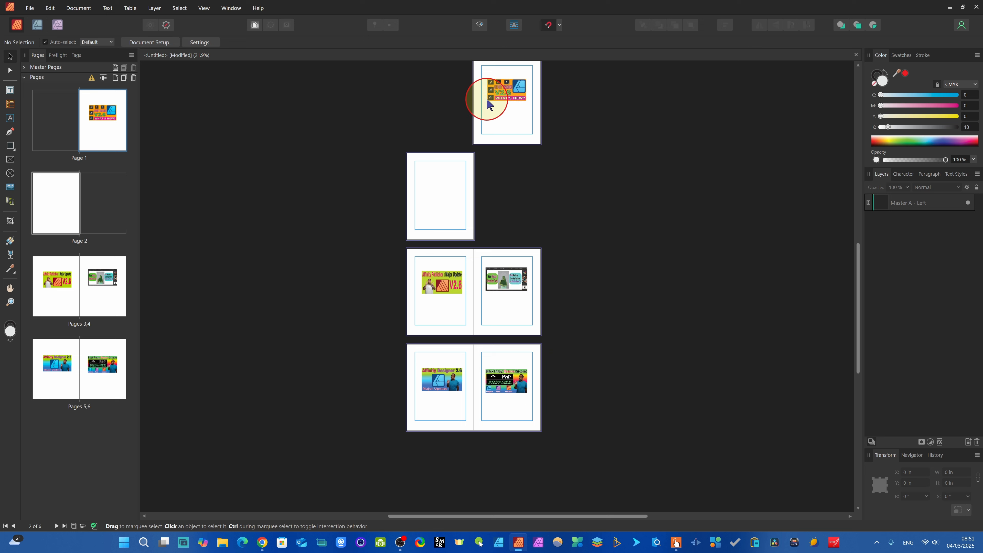
left_click_drag(857, 368, 856, 352)
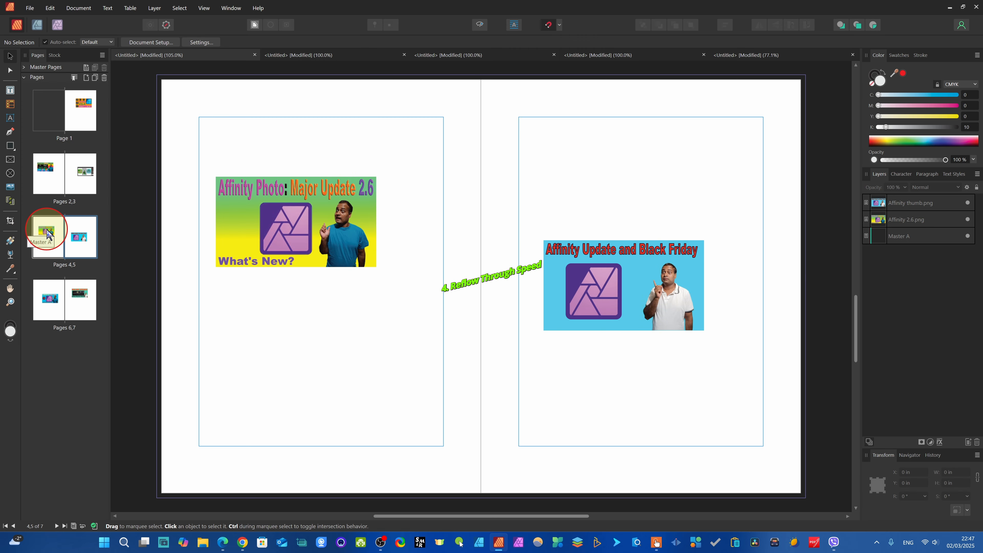
Step: Turn off Reflow Through Spread in the spread properties of the pages 4–5 spread
left_click(79, 238)
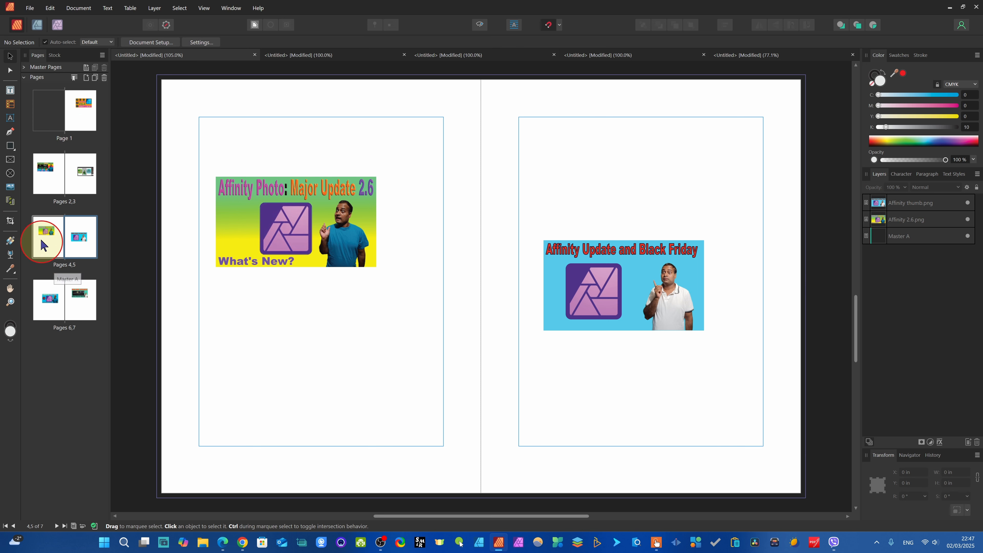
left_click(43, 245)
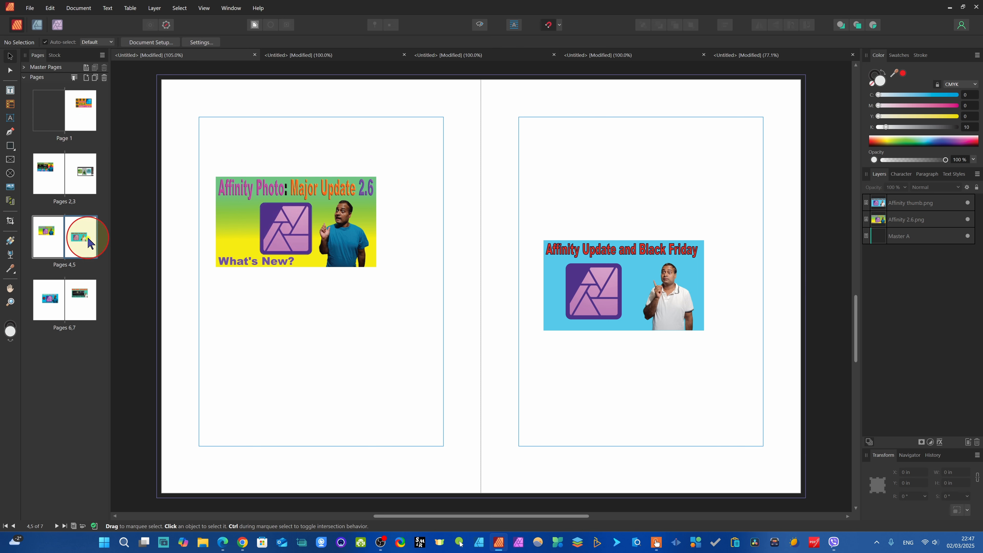
left_click(47, 244)
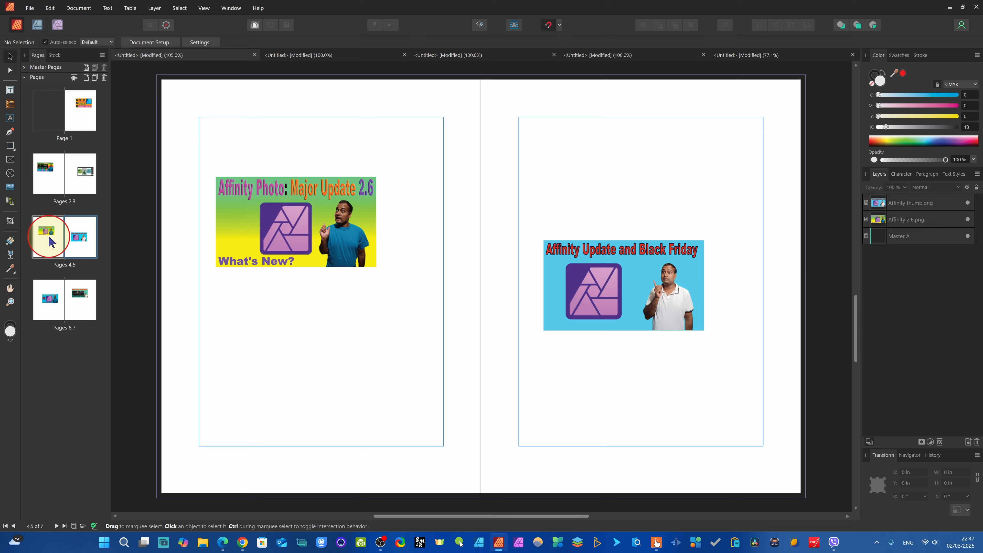
left_click(91, 240)
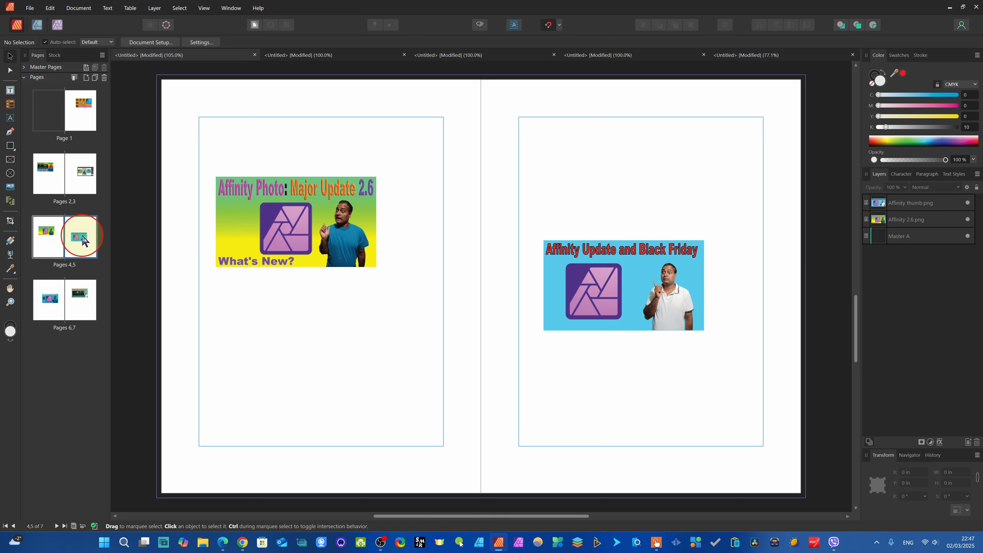
left_click(56, 238)
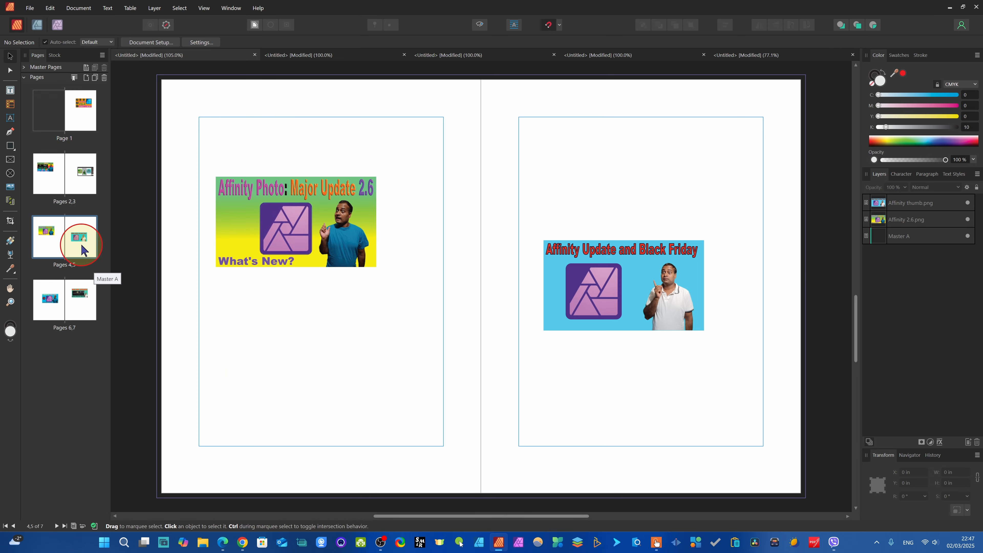
left_click(50, 240)
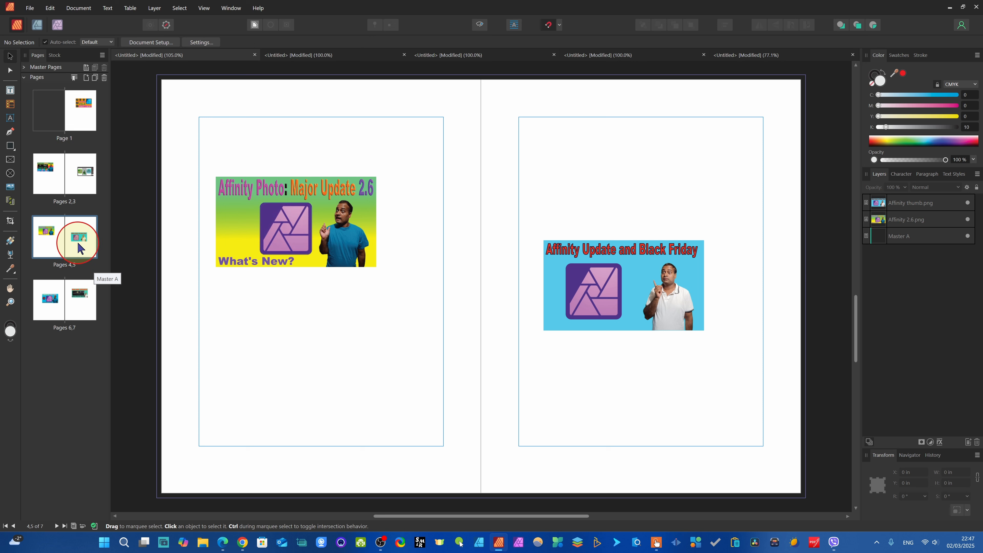
right_click(79, 245)
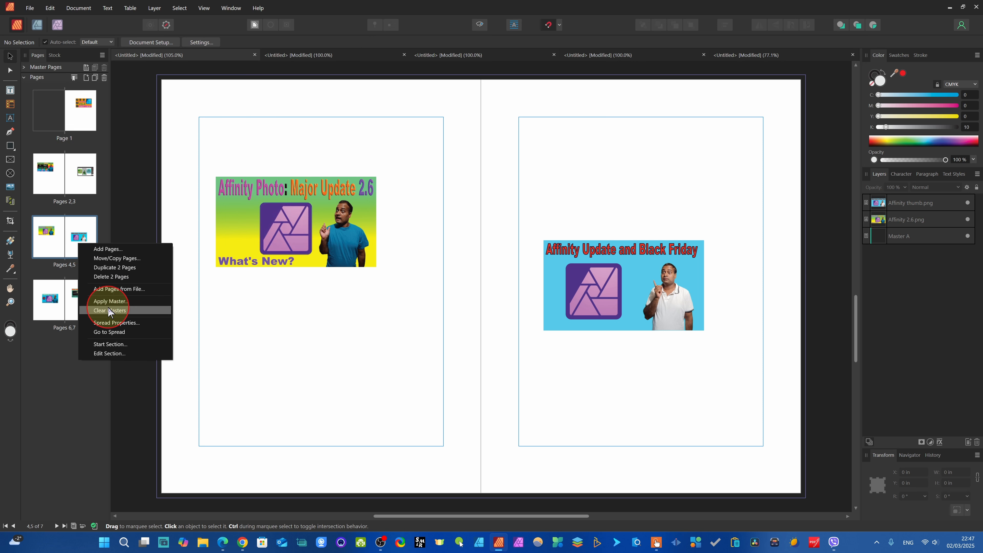
left_click(117, 323)
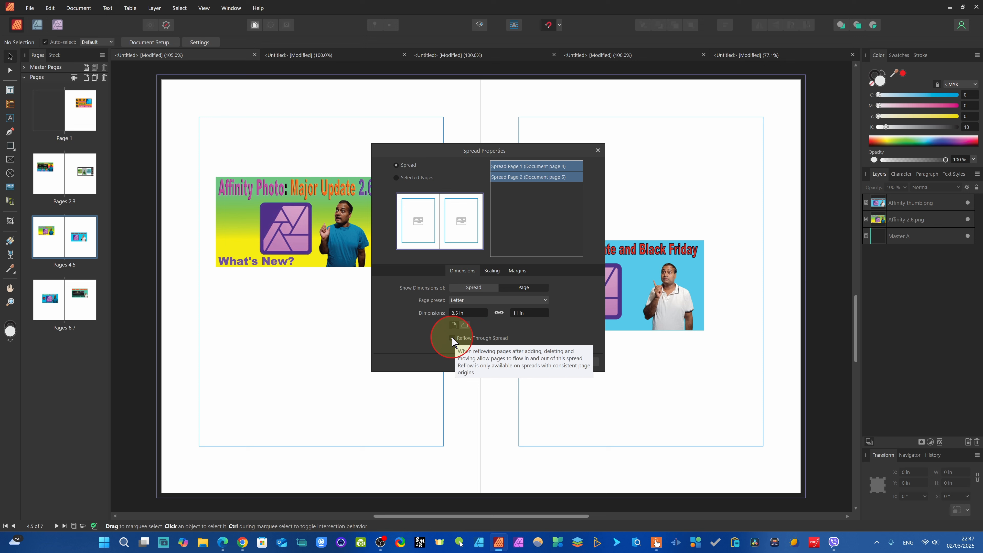
left_click(546, 362)
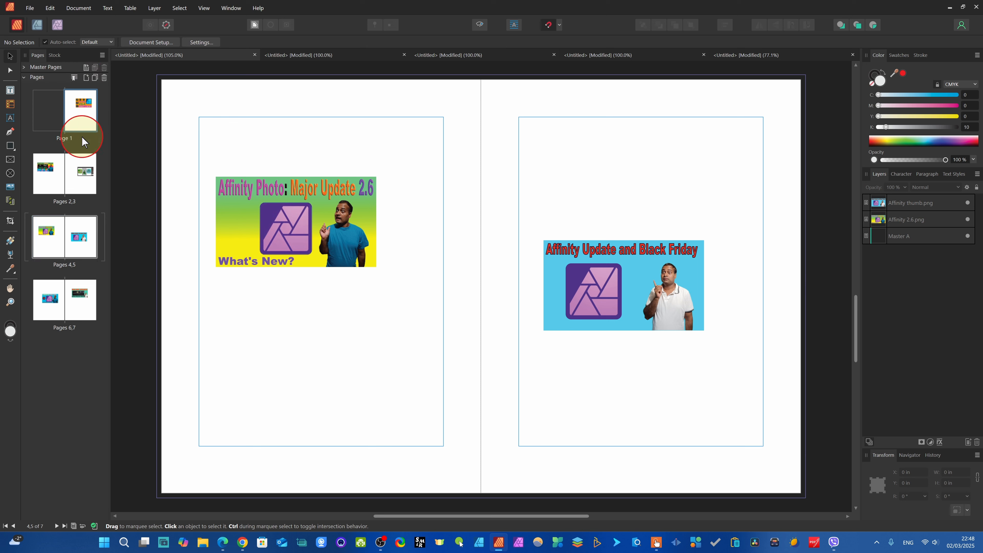
Step: Add one Master A page after page 1 with Flow Pages wrapping, with Reflow Through Spread disabled for the pages 4–5 spread
left_click(85, 78)
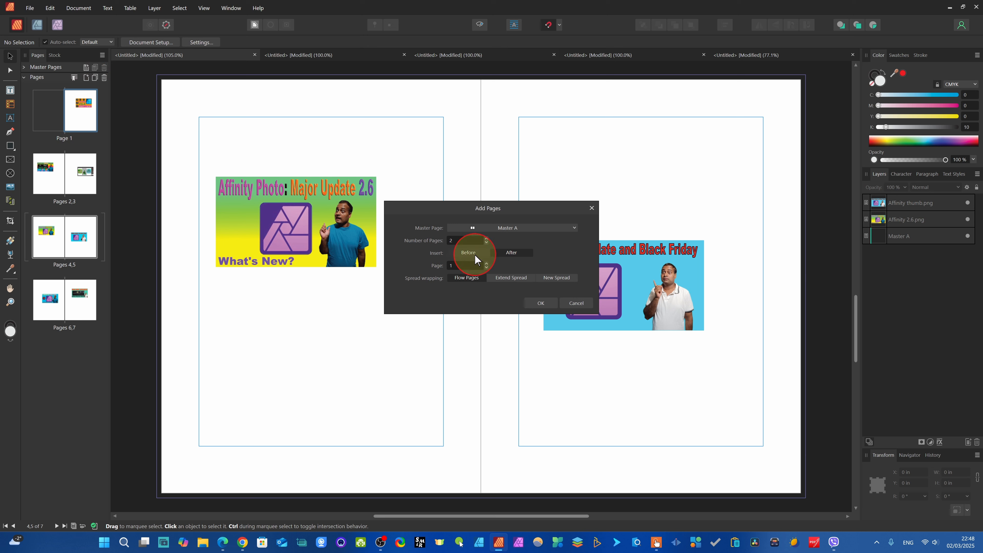
left_click(485, 241)
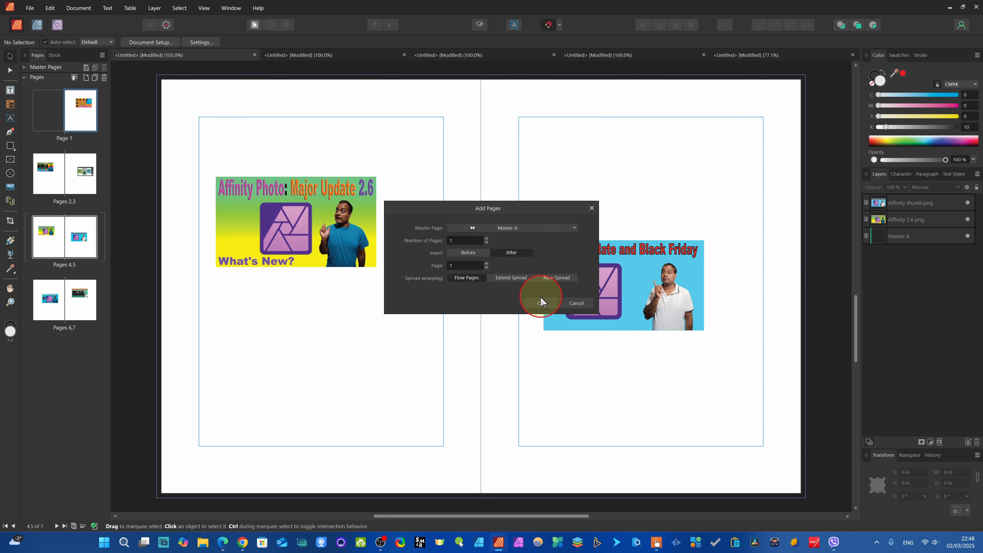
left_click(539, 304)
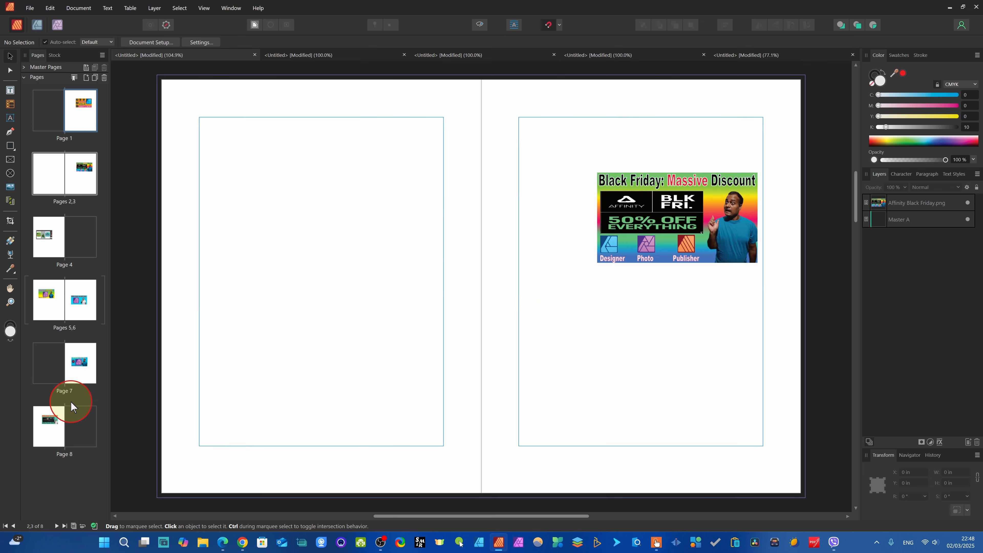
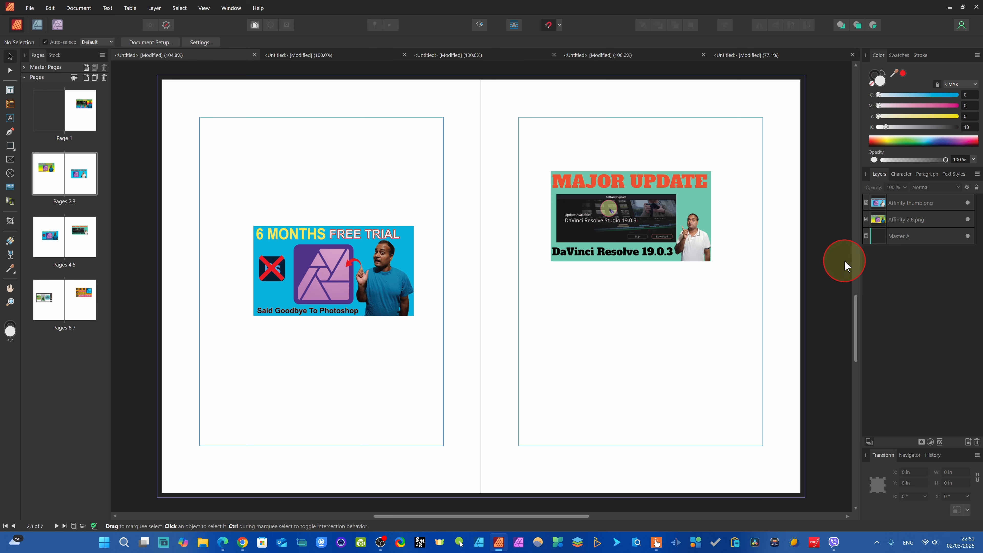
Step: Undo the last page rearrangement and move page 1 after page 7
key("ctrl+z")
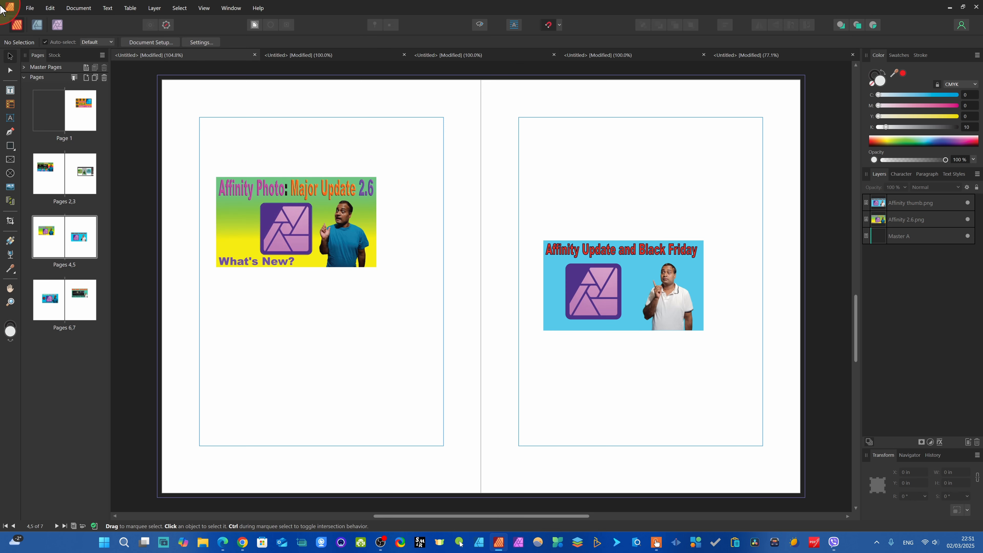
right_click(81, 116)
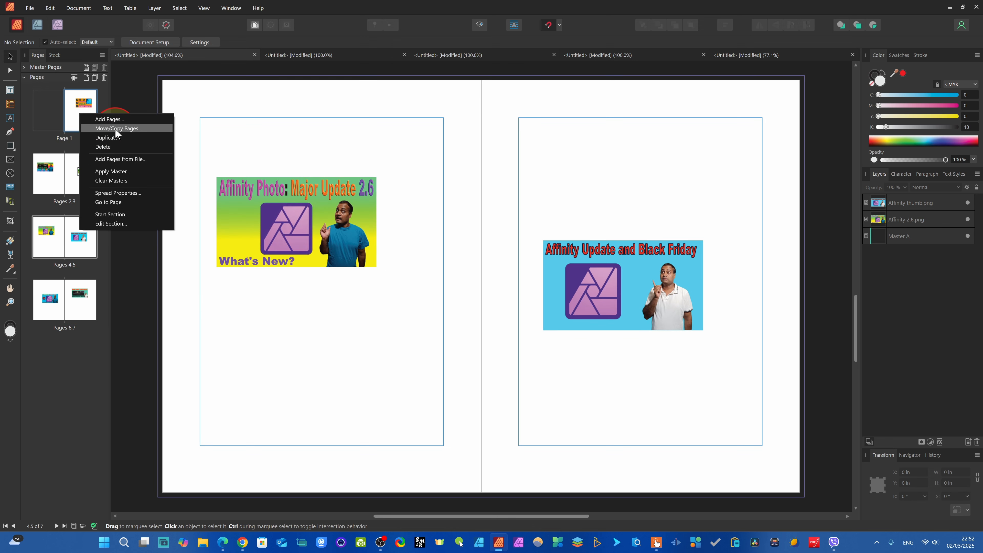
left_click(80, 107)
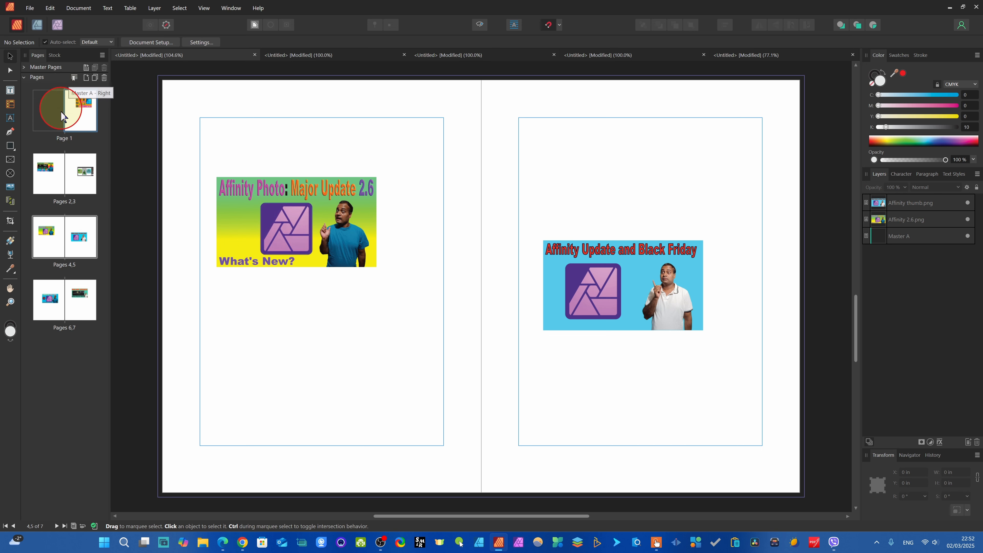
right_click(82, 109)
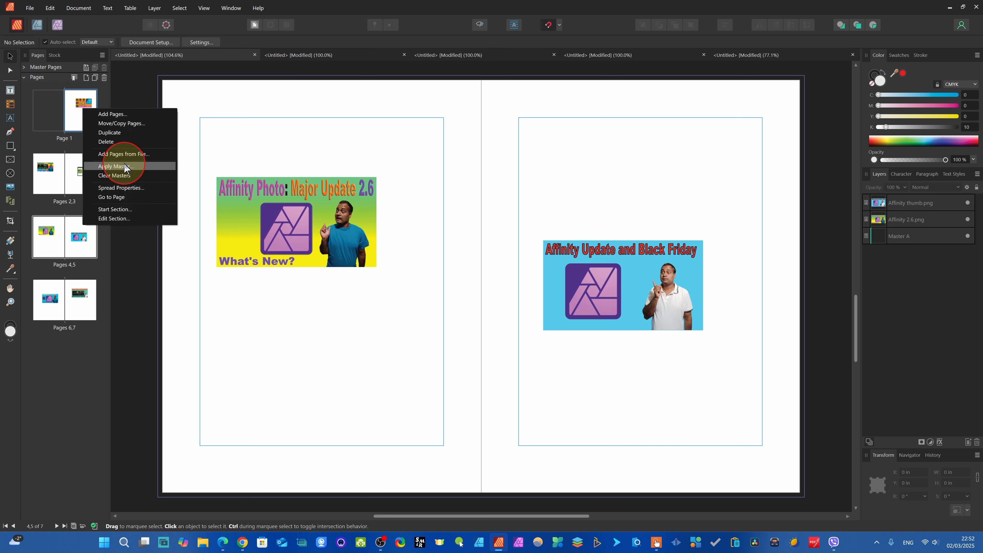
left_click(117, 124)
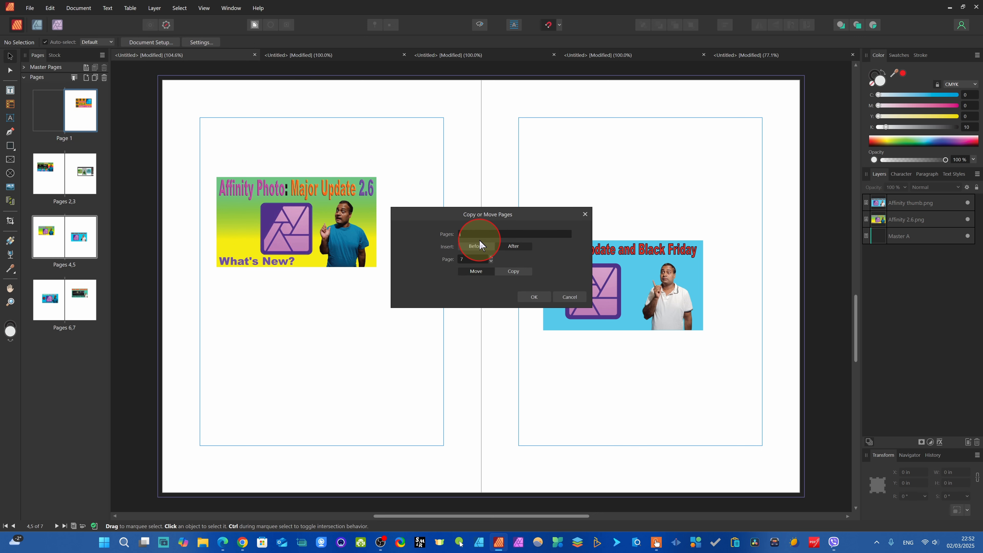
left_click(510, 248)
left_click(475, 259)
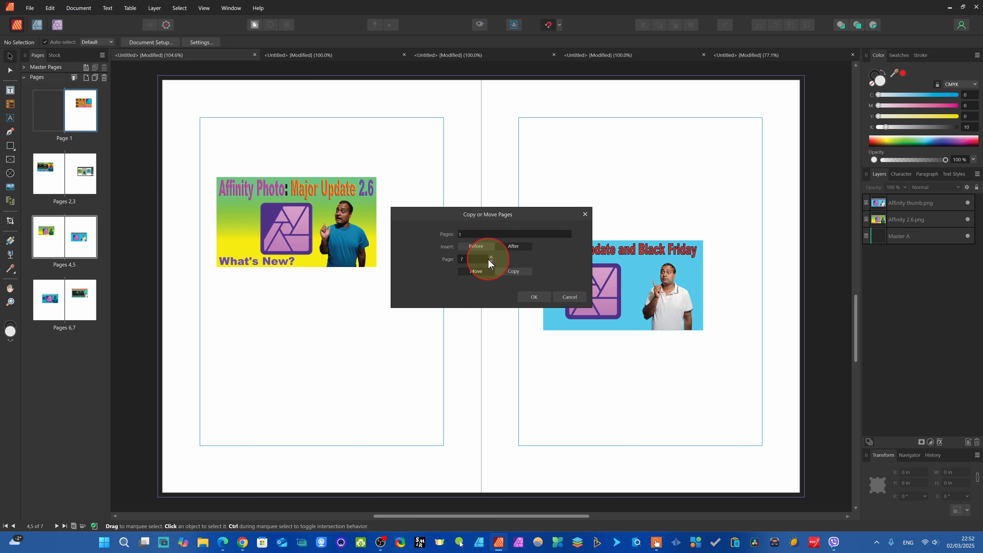
left_click(512, 276)
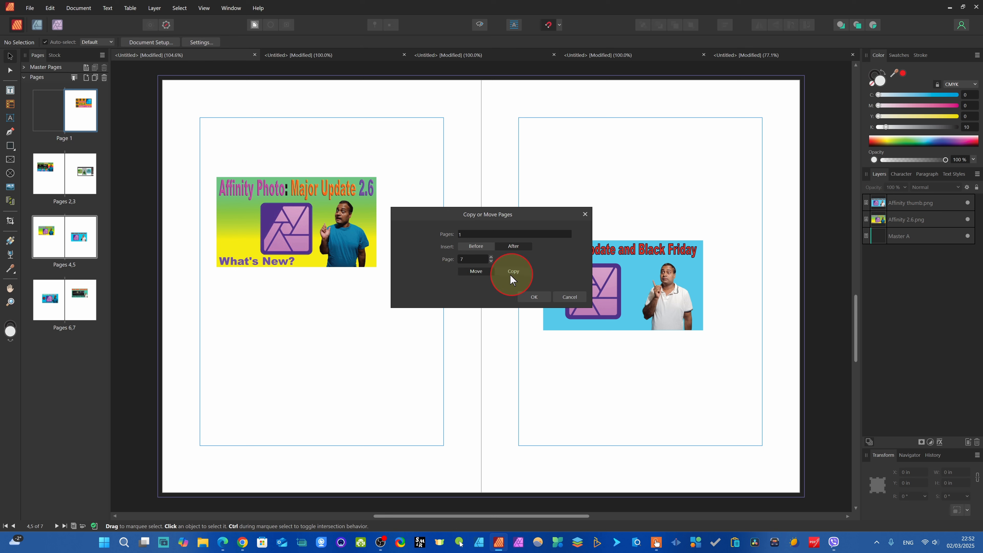
left_click(477, 272)
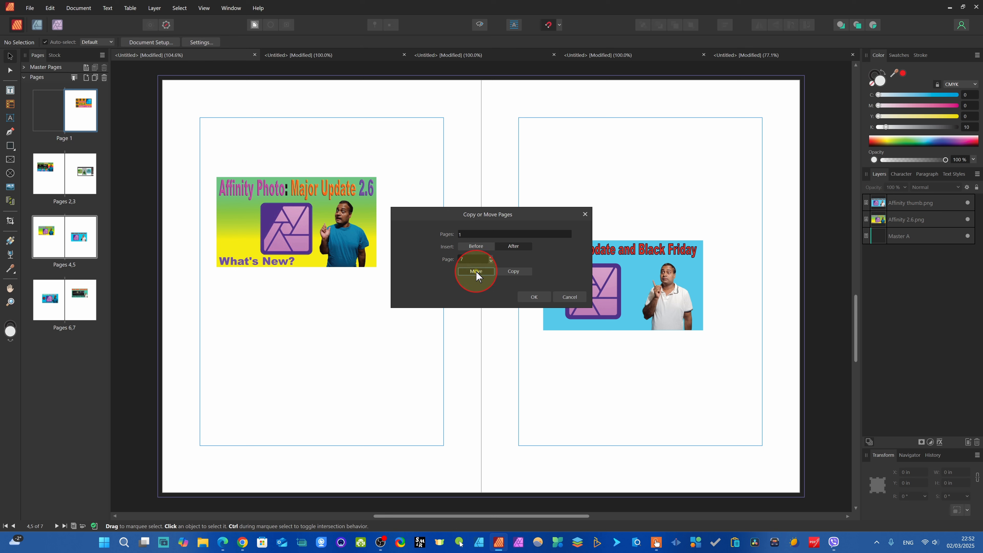
left_click(514, 247)
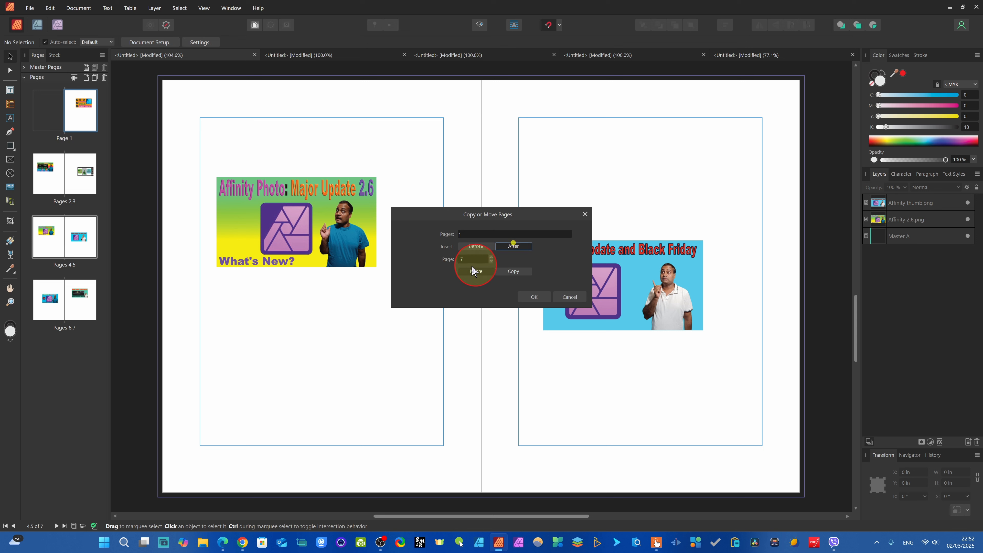
left_click(534, 297)
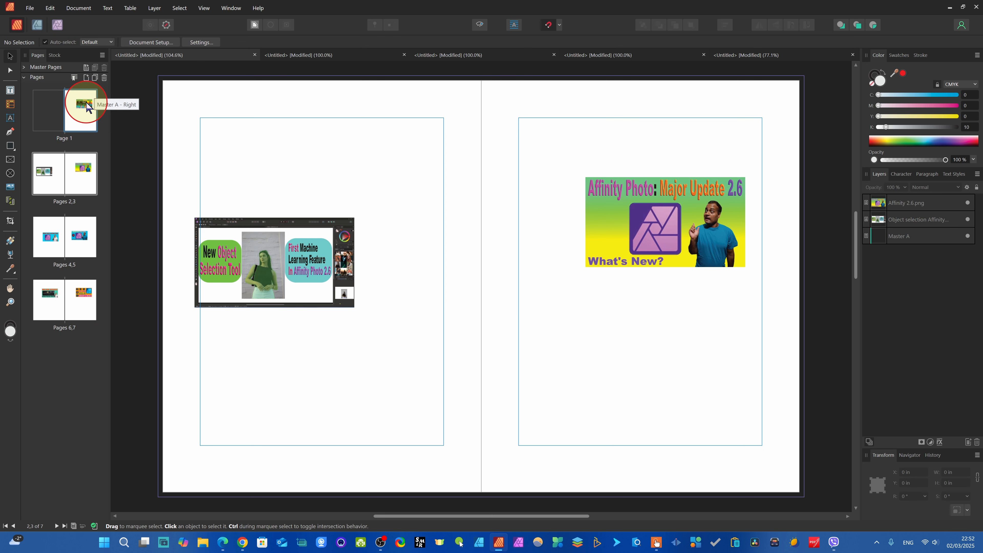
Step: Copy page 1 and insert the copy after page 5
right_click(80, 118)
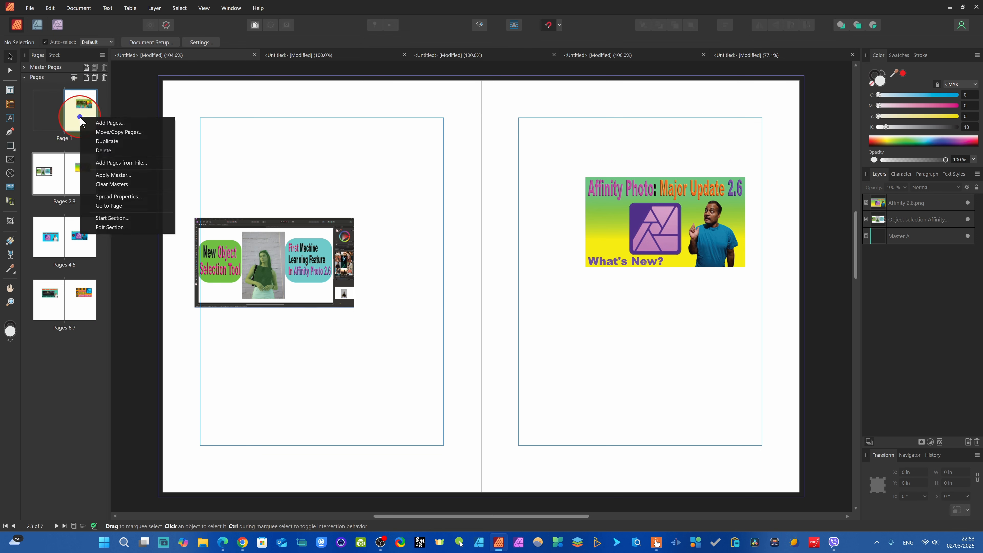
left_click(108, 132)
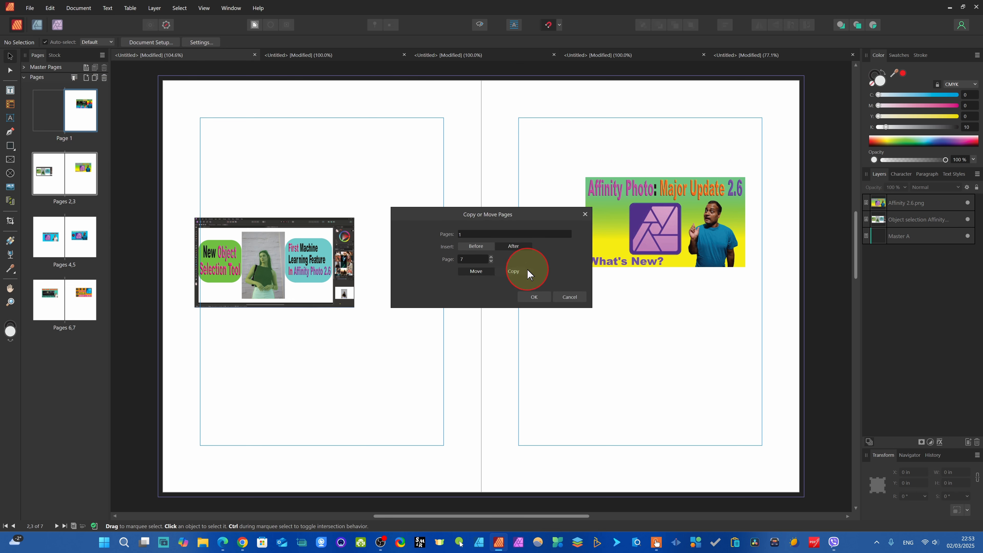
left_click(491, 262)
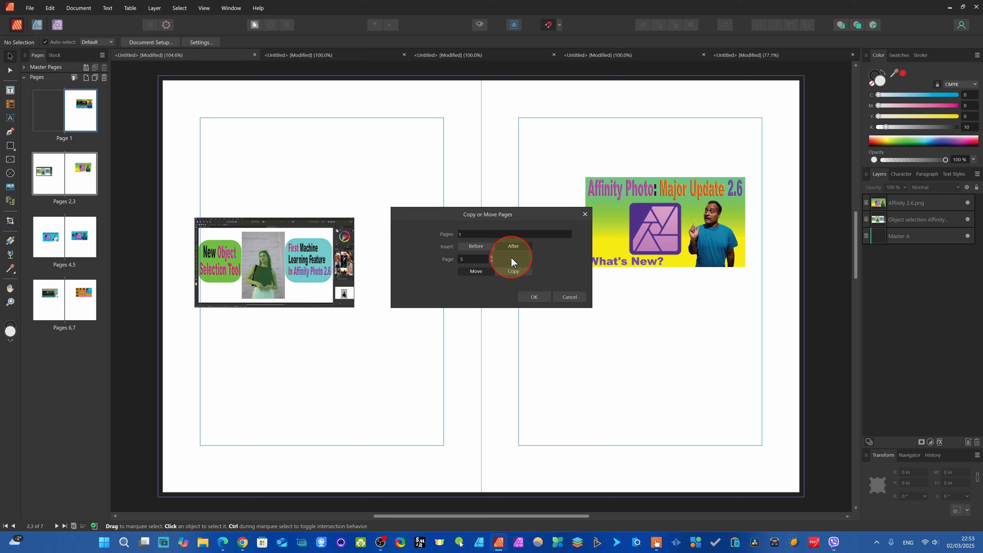
left_click(509, 272)
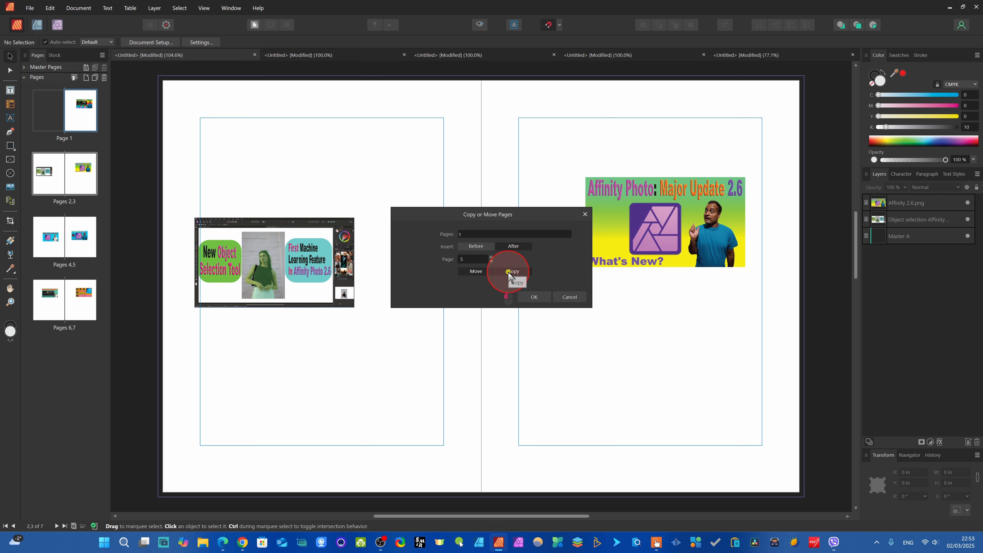
left_click(531, 297)
left_click(90, 306)
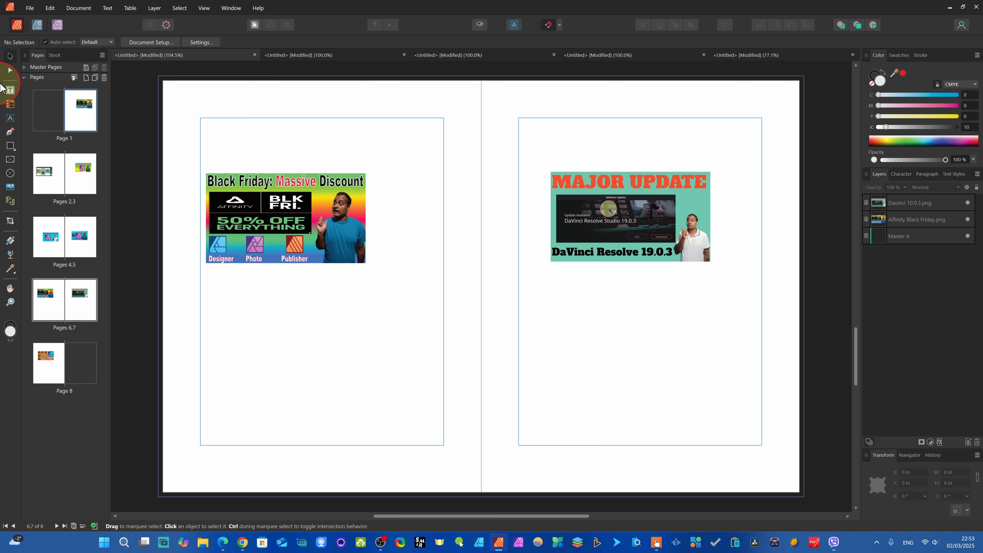
right_click(79, 119)
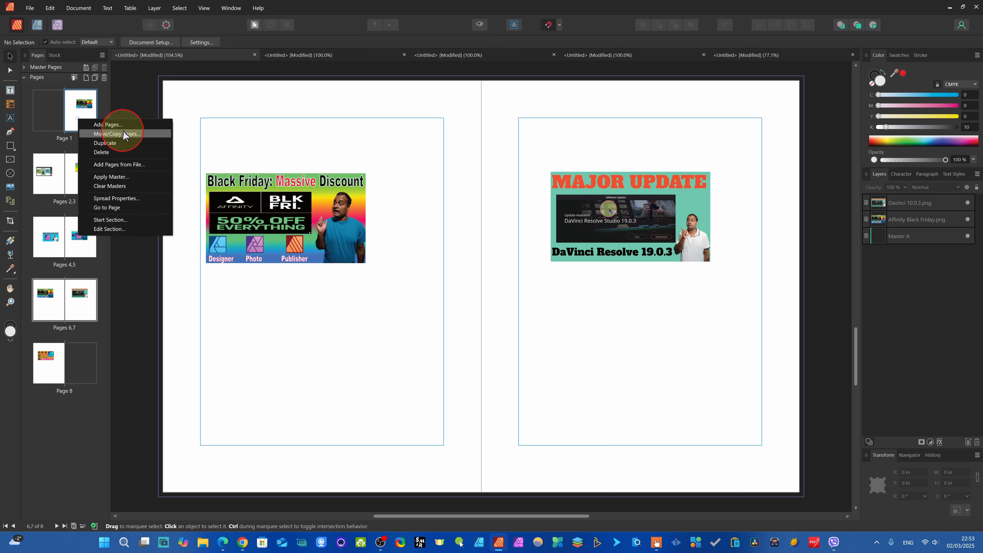
left_click(114, 134)
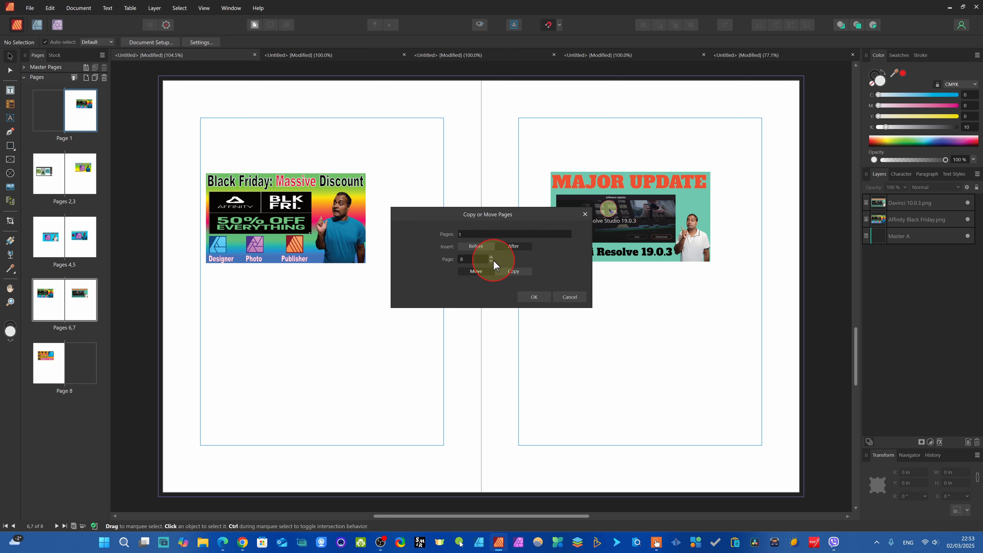
key("Escape")
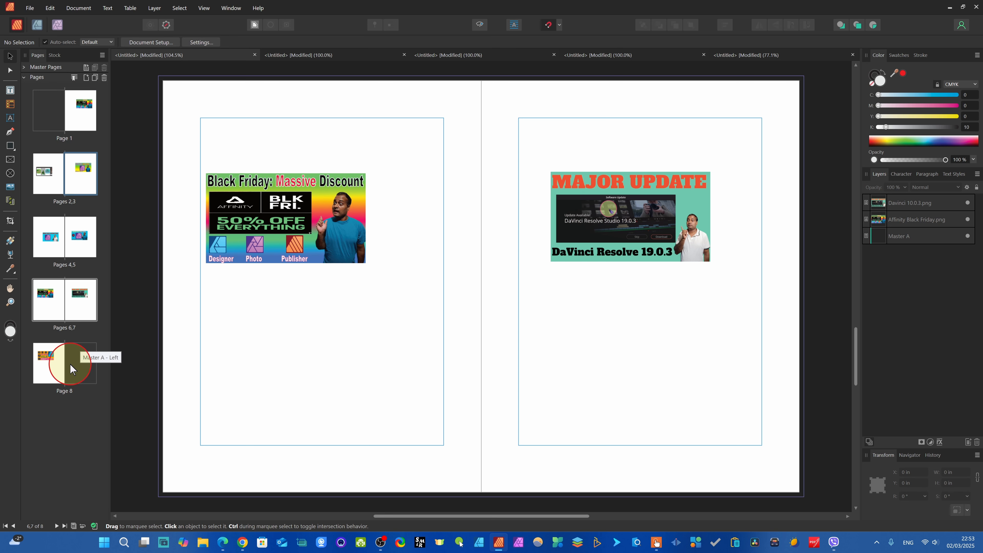
Step: Move page 1 after page 8, entering its page number while starting from page 3
right_click(79, 181)
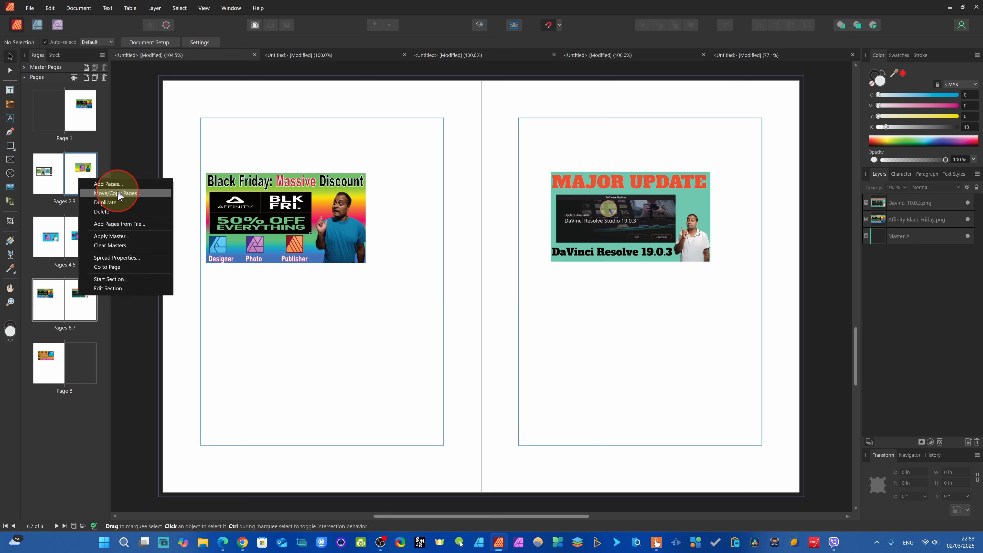
left_click(128, 190)
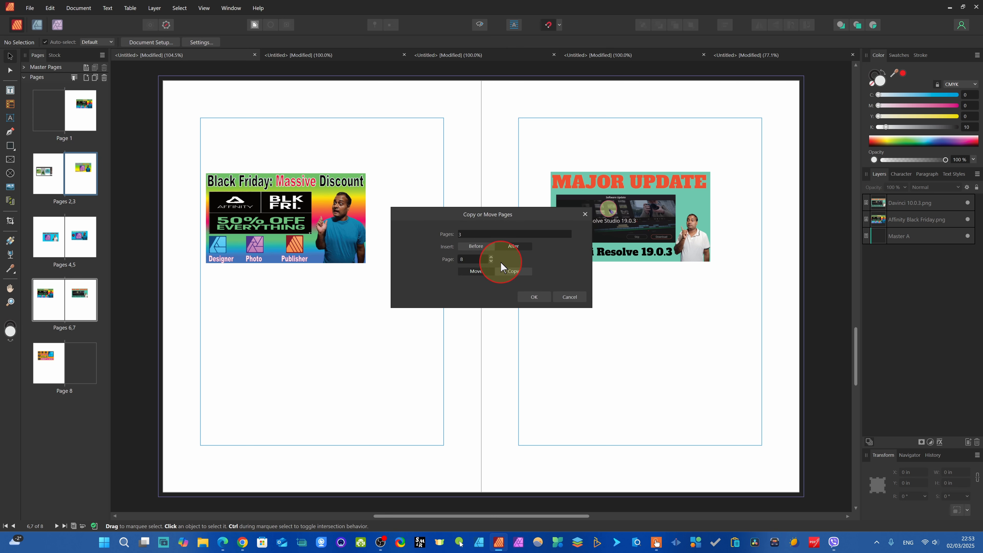
double_click(473, 234)
type("1")
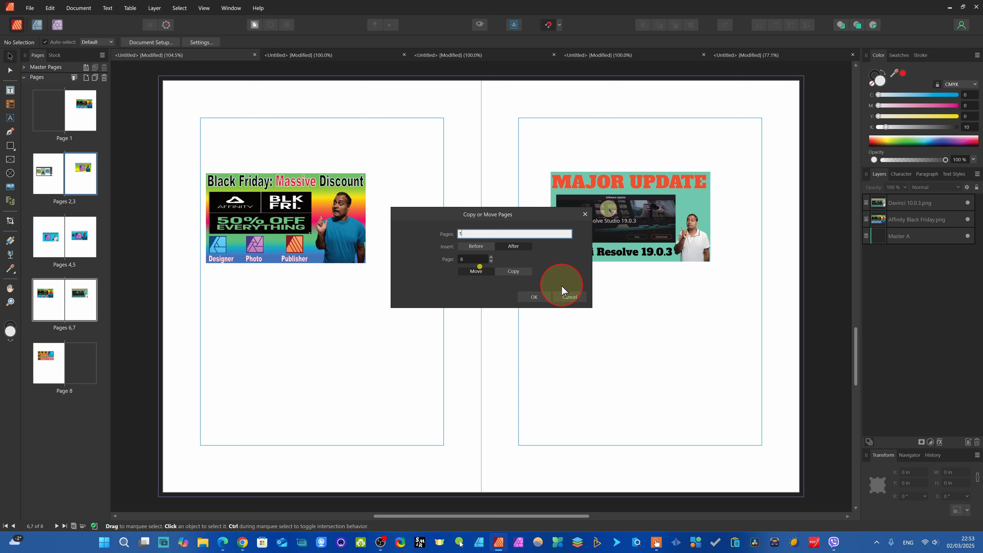
left_click(534, 298)
left_click(46, 366)
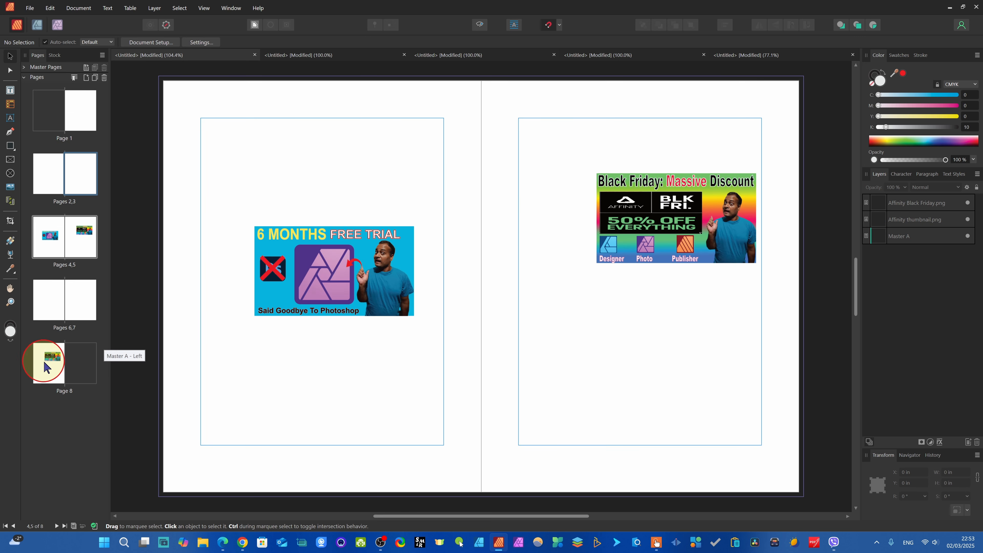
left_click(687, 269)
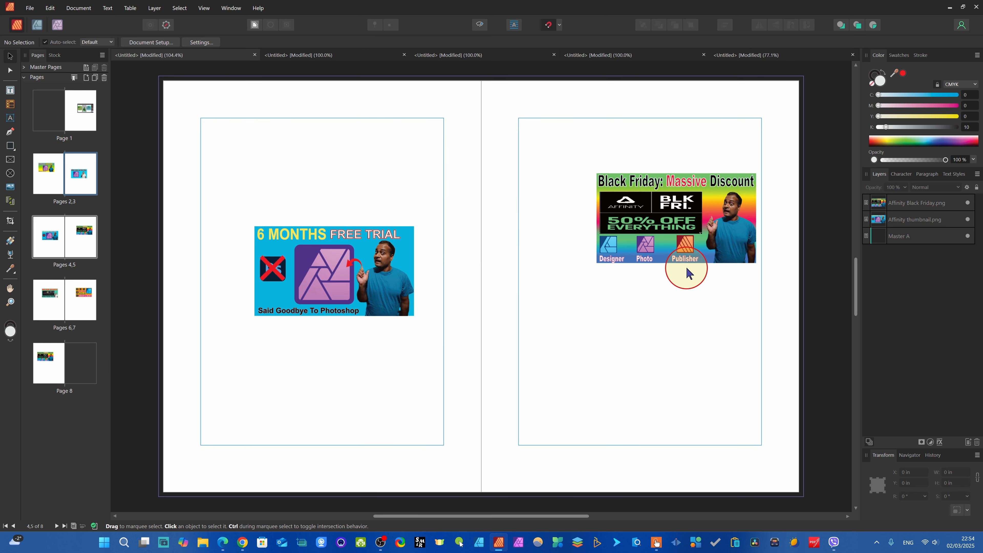
scroll(674, 270, "up", 1)
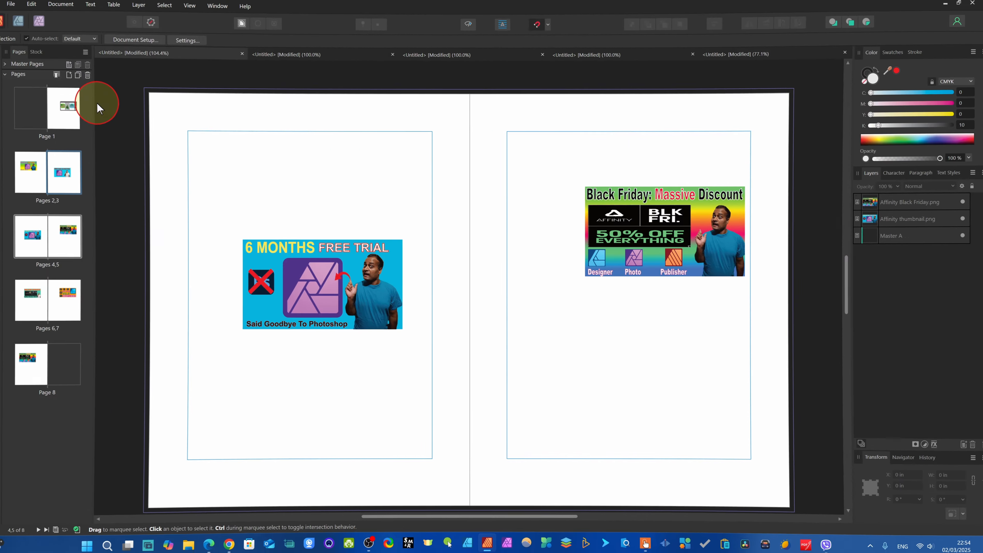
left_click(106, 101)
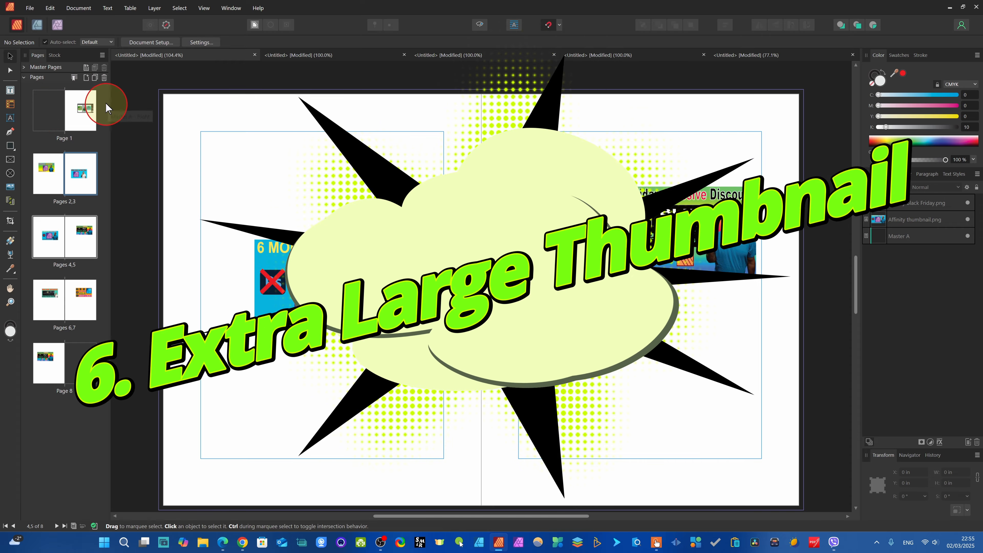
Step: Try the Extra Large, Medium, Small and Large thumbnail sizes for the document's page list
left_click(103, 55)
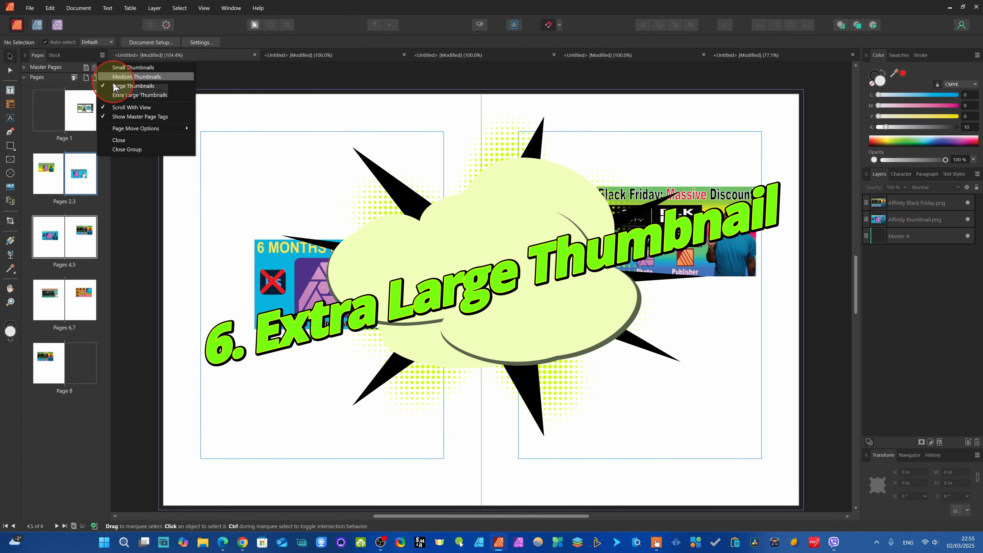
left_click(136, 96)
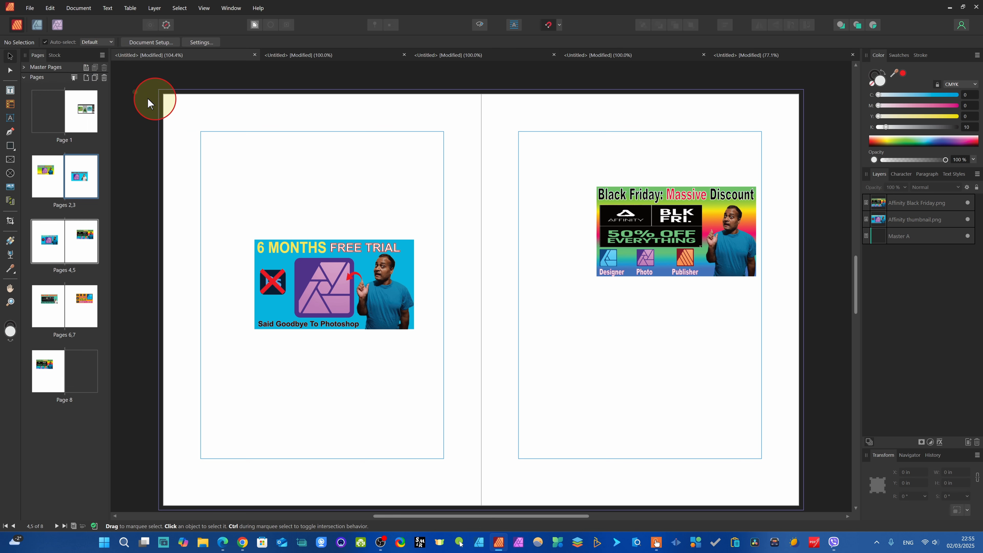
left_click(102, 56)
left_click(129, 77)
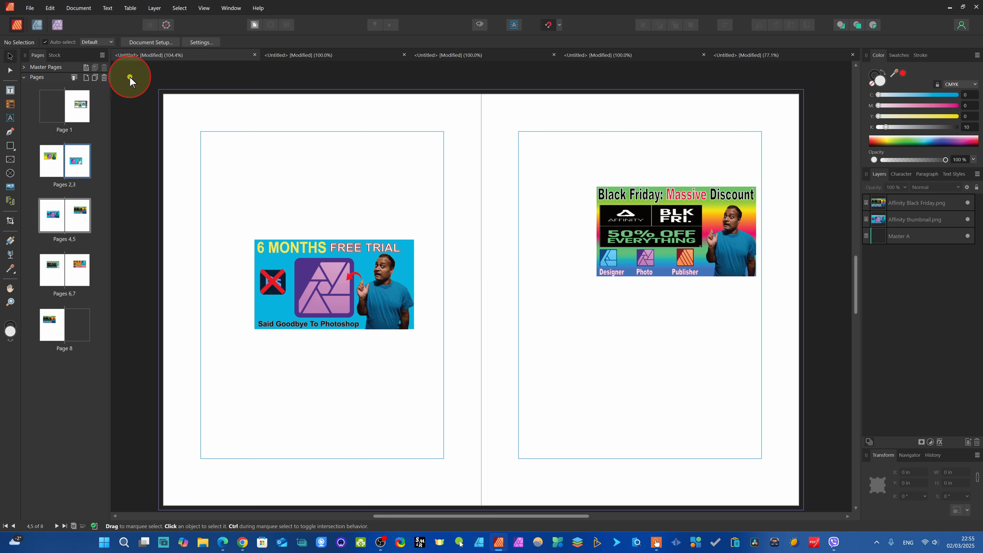
left_click(102, 55)
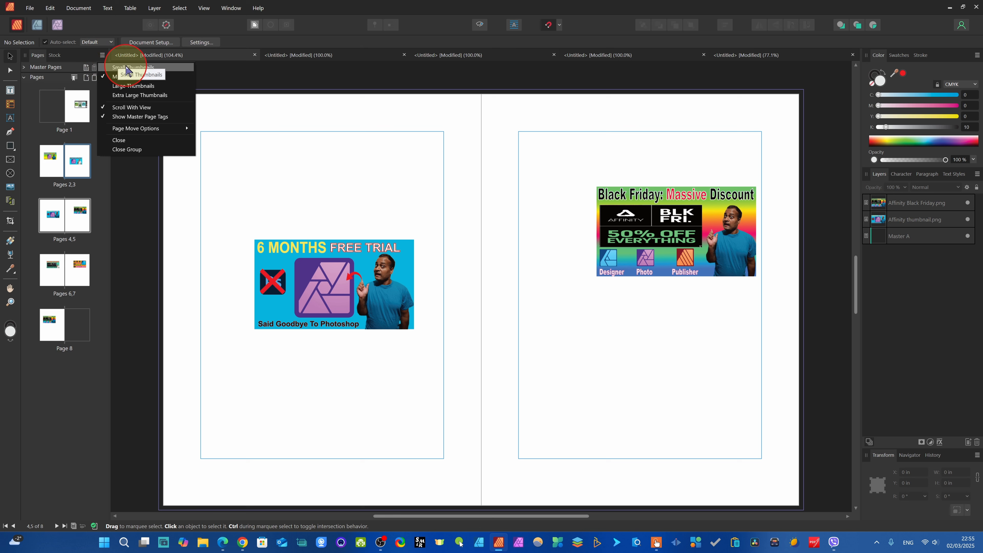
left_click(127, 68)
left_click(103, 55)
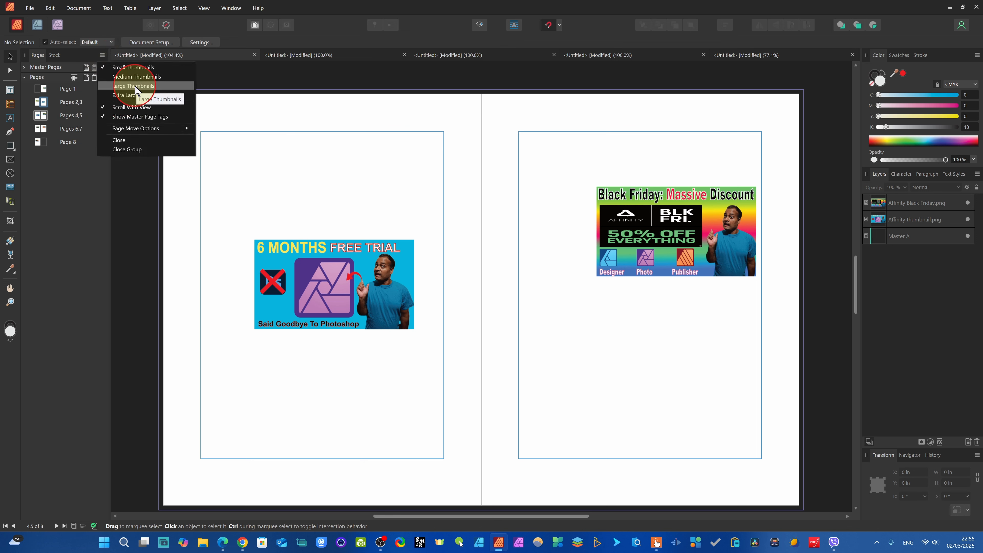
left_click(133, 85)
Step: Set the page list to display Extra Large Thumbnails
left_click(101, 55)
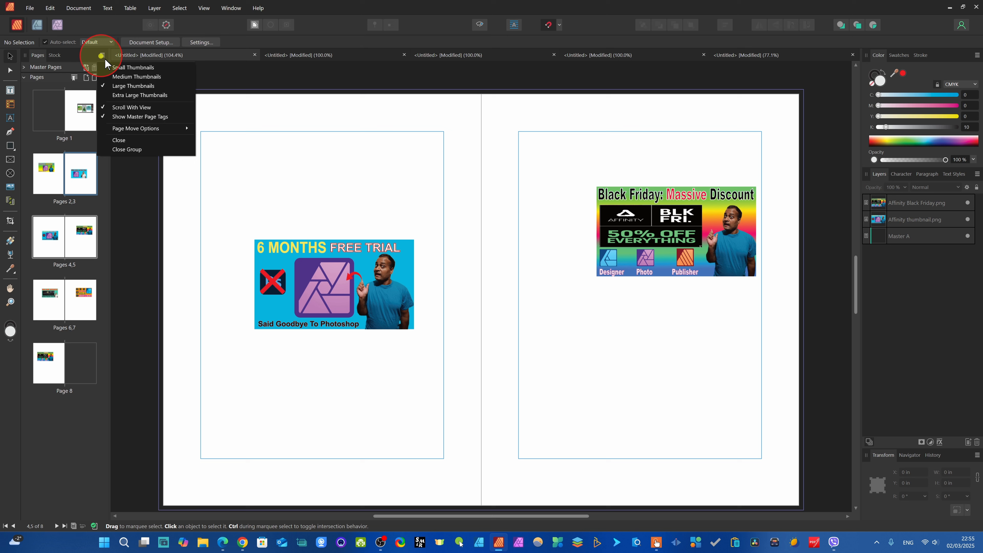
left_click(123, 94)
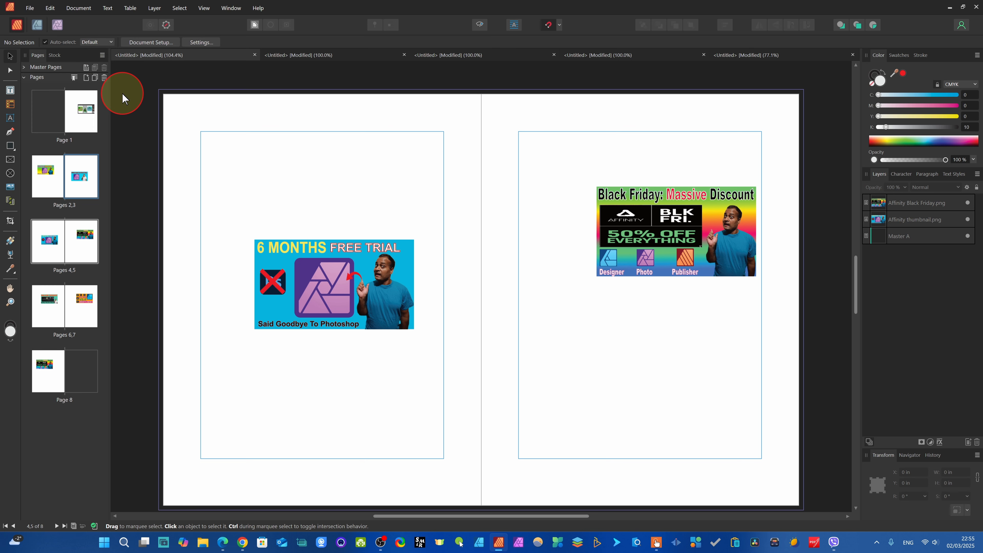
left_click_drag(109, 107, 112, 173)
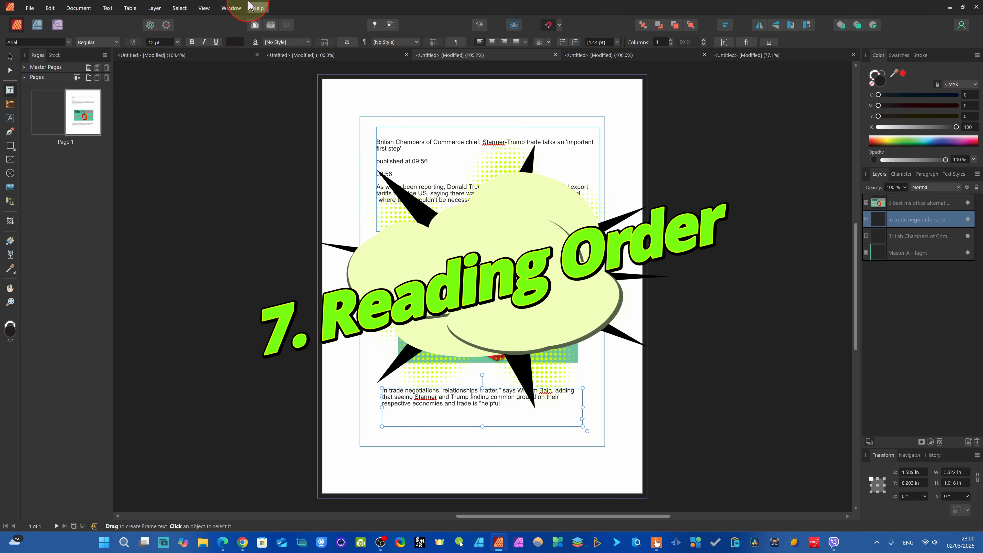
Step: Show the Reading Order and move the "In trade negotiations" text frame ahead of the "British Chambers of Commerce" frame
left_click(230, 9)
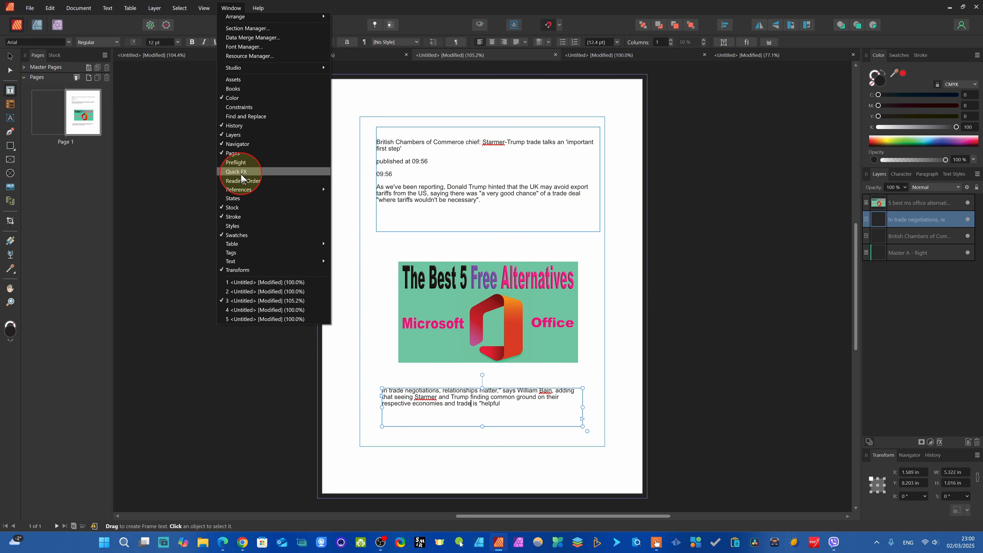
left_click(246, 181)
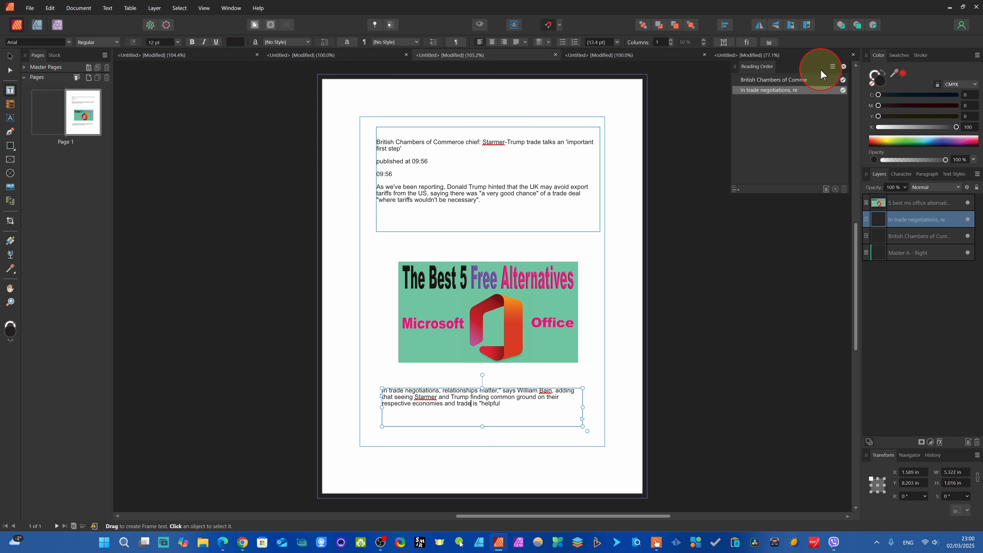
left_click(756, 79)
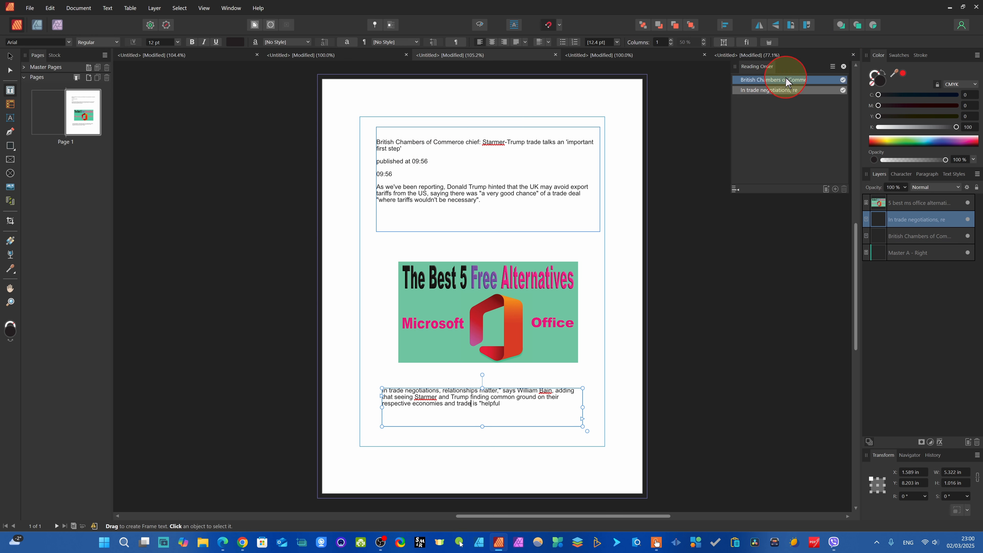
left_click(771, 89)
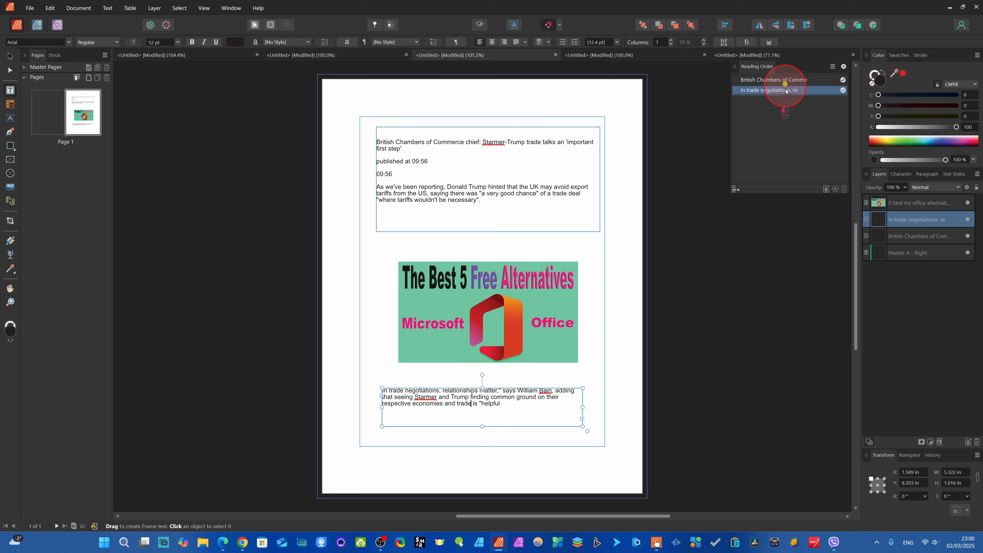
mouse_move(786, 92)
left_mouse_down()
mouse_move(785, 72)
mouse_move(782, 93)
left_mouse_up()
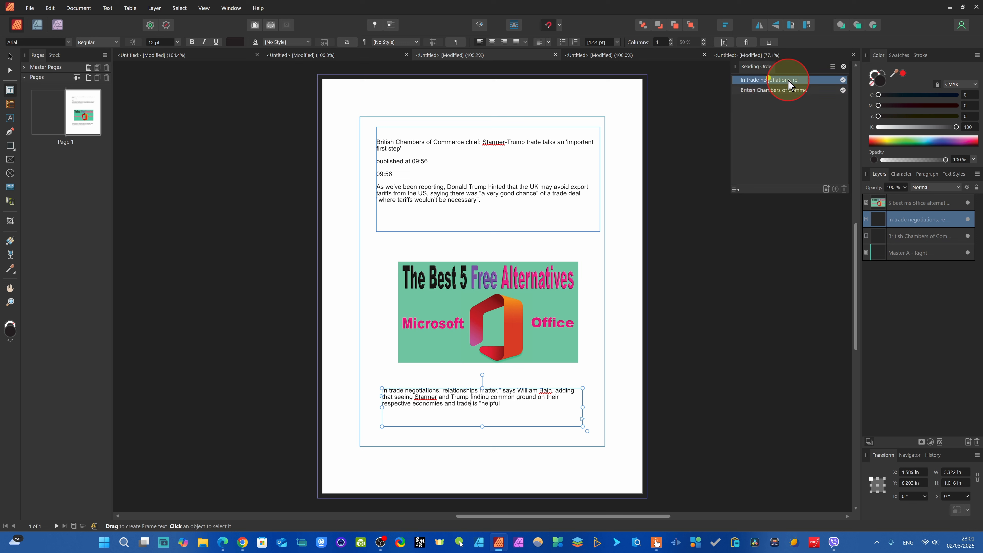
left_click_drag(791, 95, 786, 79)
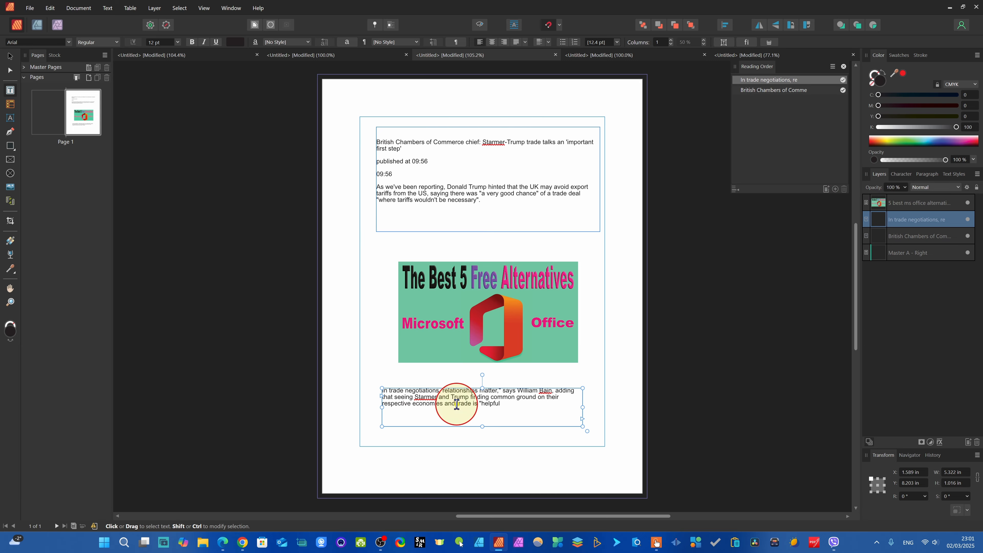
Step: Select the Microsoft Office alternatives image on the page and show the Tags settings
left_click(904, 254)
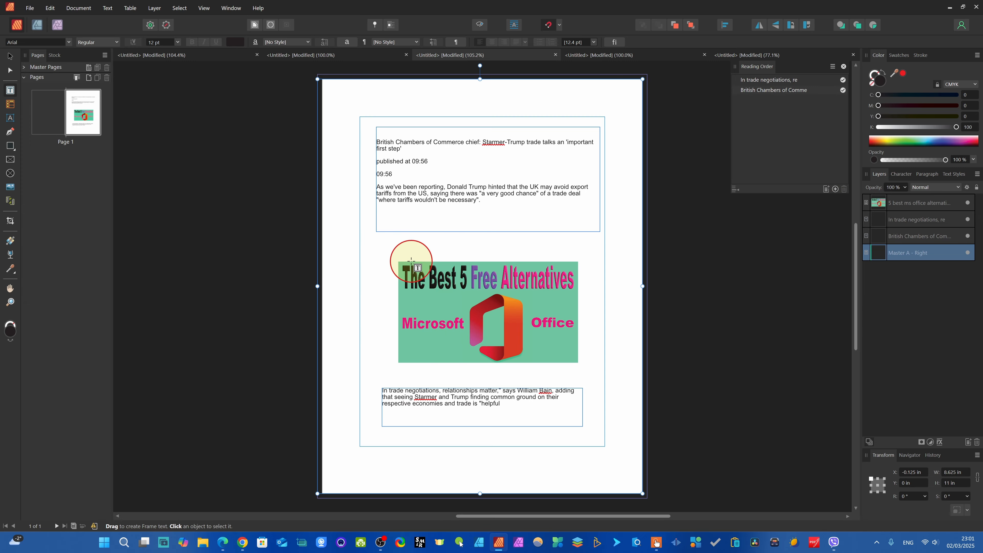
left_click(488, 312)
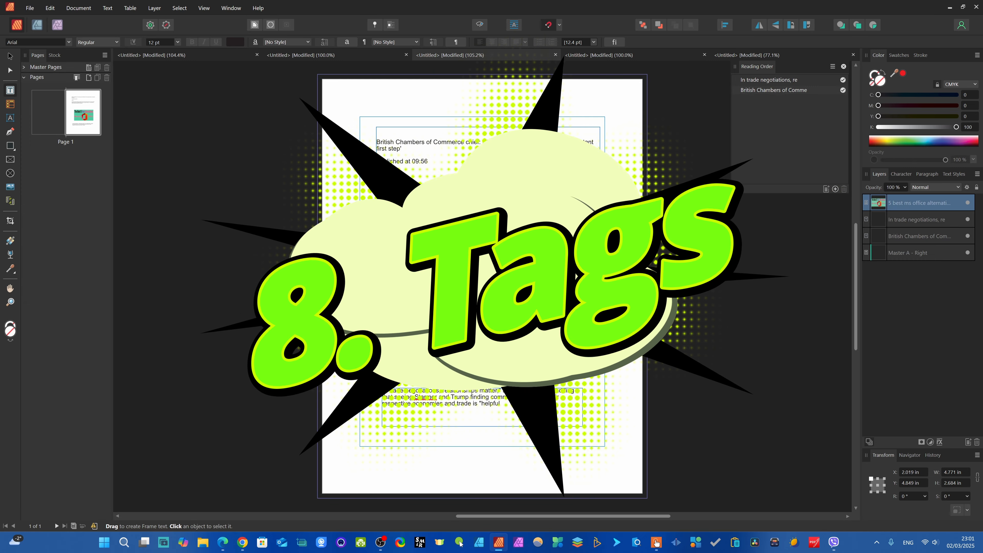
left_click(234, 7)
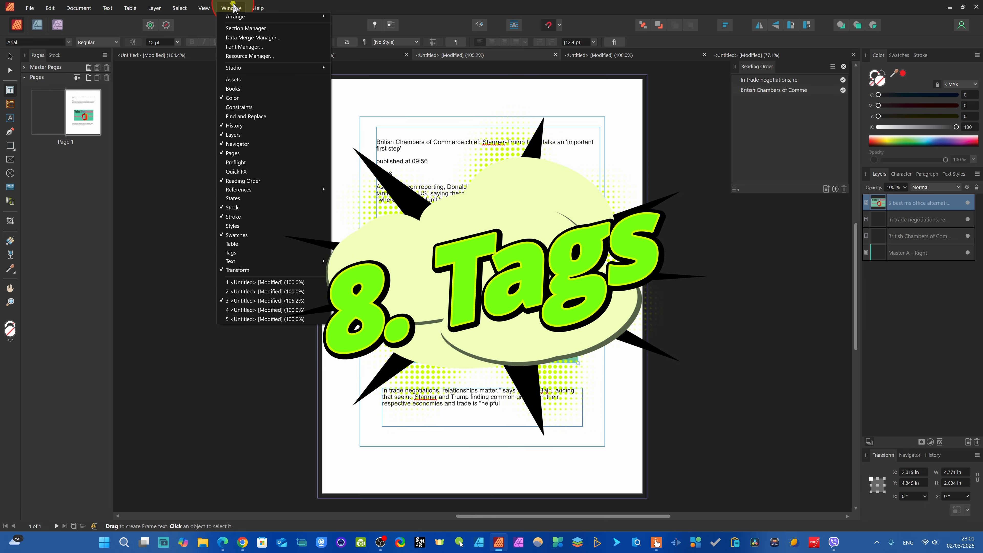
left_click(232, 253)
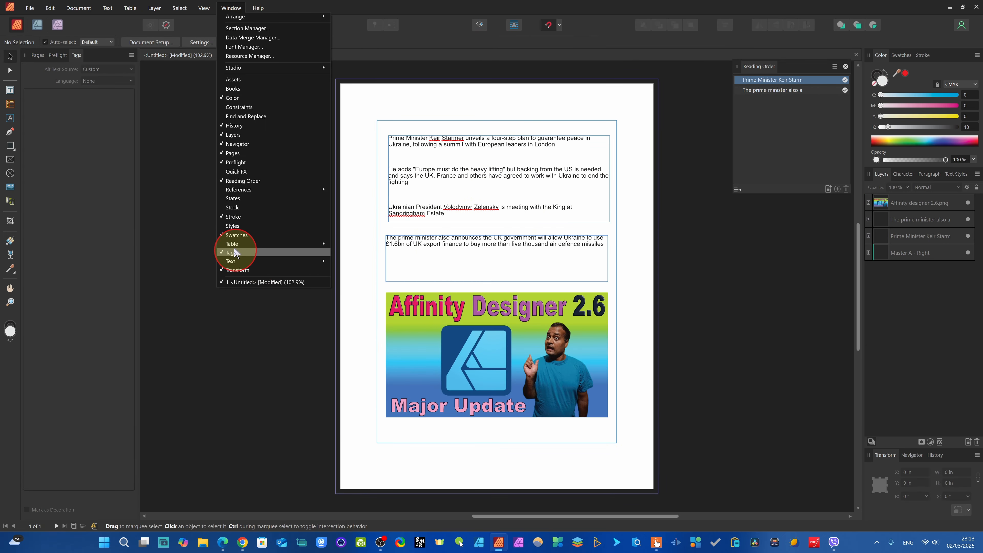
Step: Enter "Thumbnail" as the custom alt text of the Affinity Designer 2.6 image
left_click(83, 48)
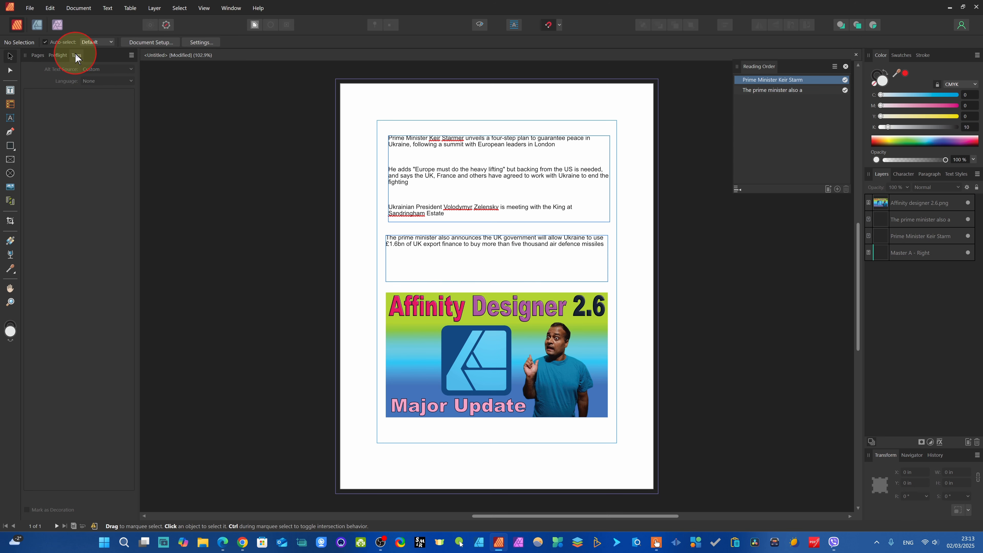
left_click(493, 350)
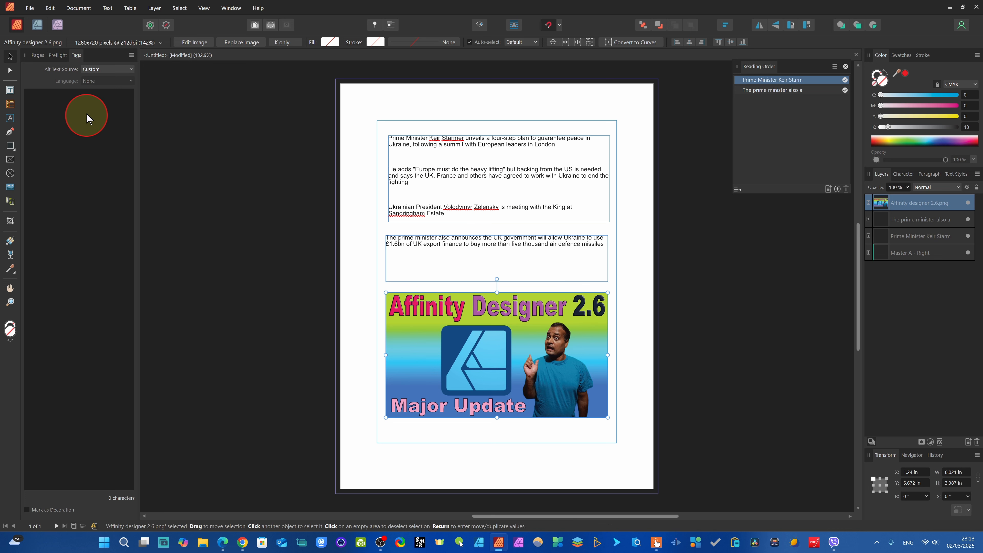
left_click(67, 118)
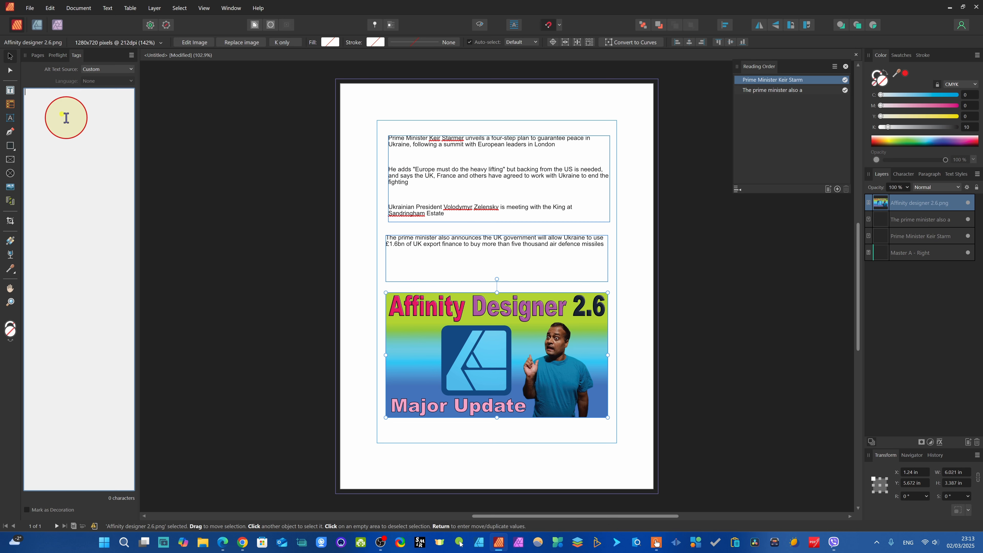
type("Thu")
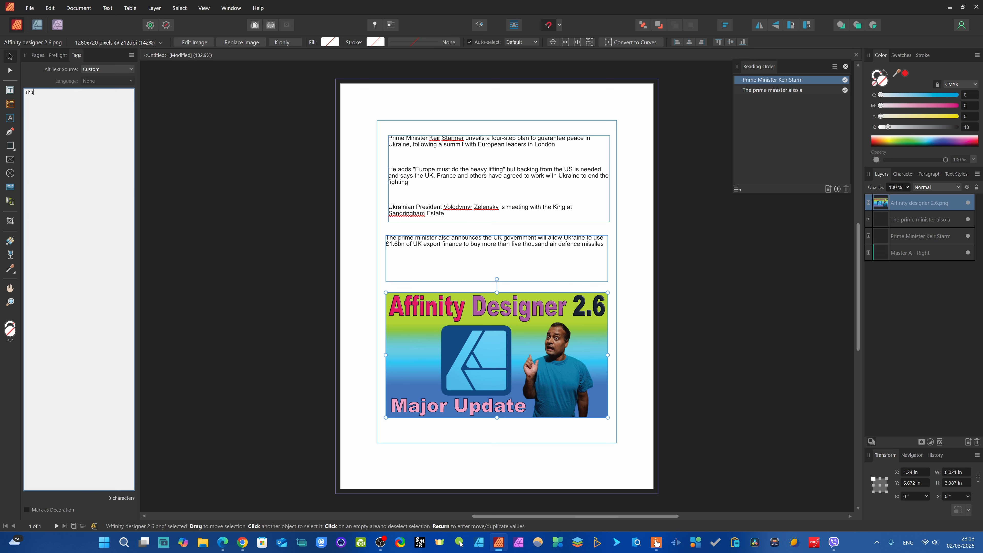
type("mbnail")
Step: Mark the thumbnail image as decoration and rearrange the reading order so the "Prime Minister Keir Starmer" text frame comes last
left_click(30, 508)
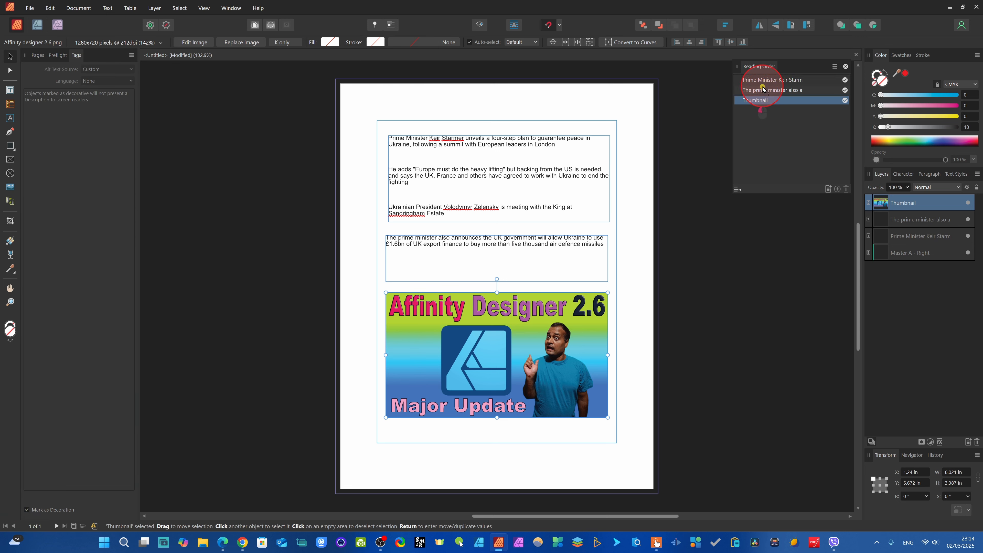
left_click_drag(762, 87, 759, 85)
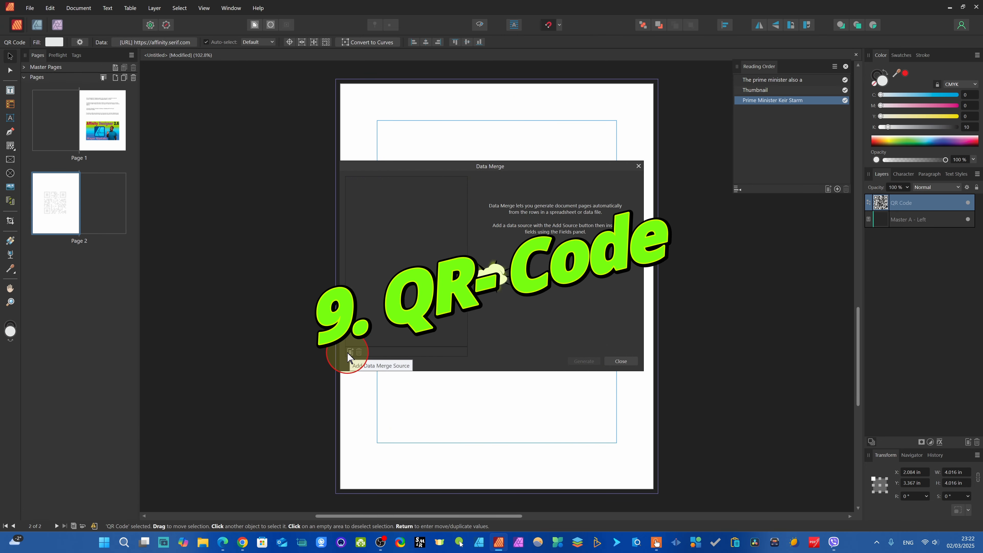
Step: Add the 5 websites.xlsx spreadsheet from the Desktop as the data merge source
left_click(351, 351)
left_click(39, 161)
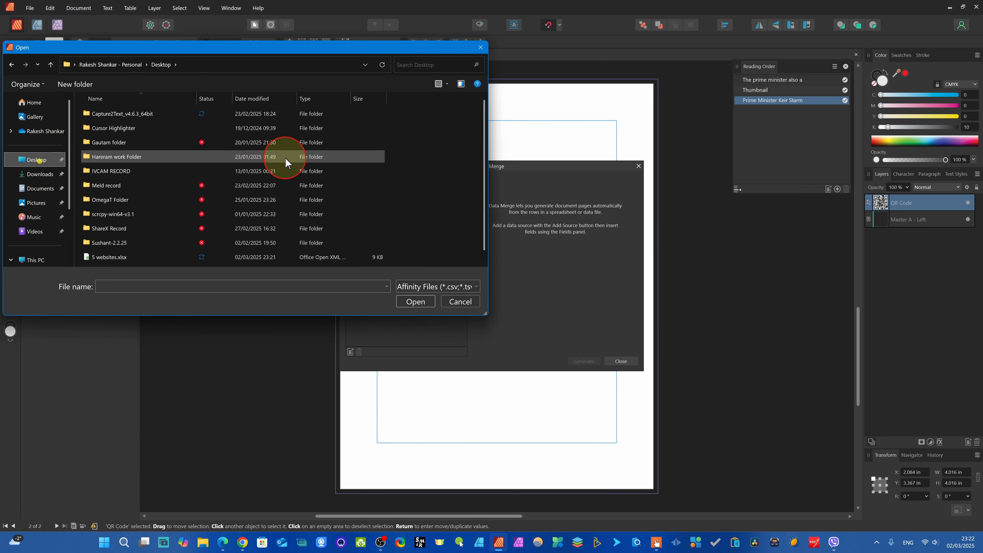
left_click(183, 105)
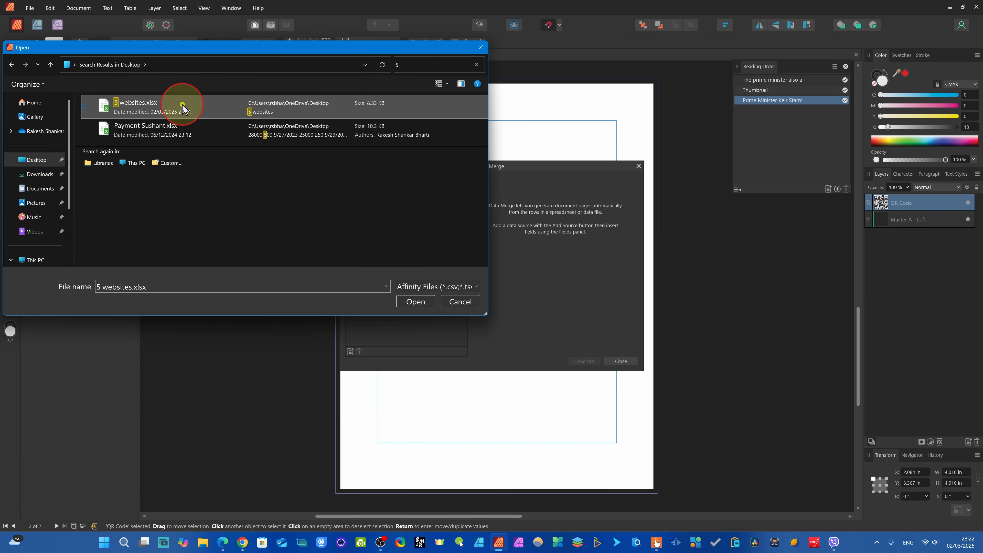
left_click(414, 299)
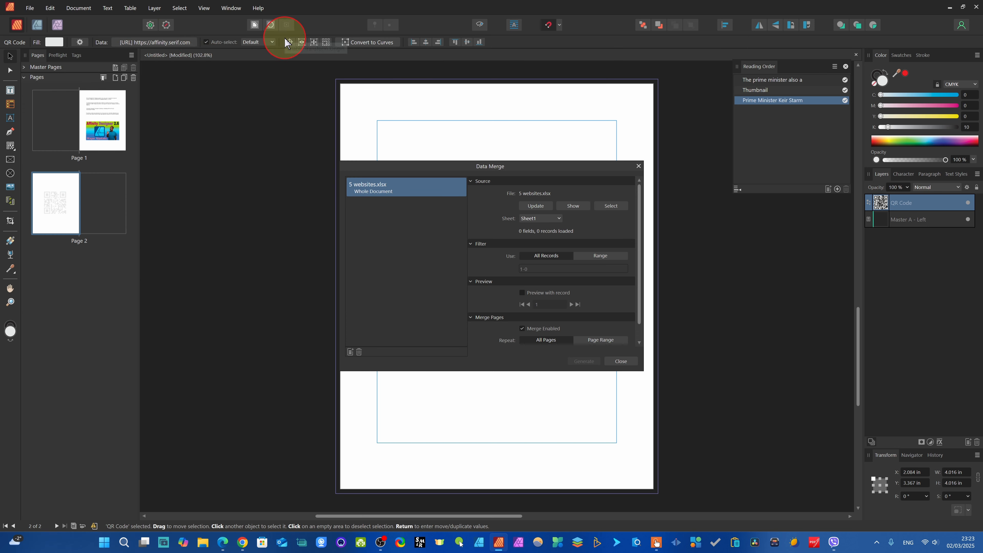
Step: Change the page 2 QR code's data type from URL to Data Merge
left_click(193, 42)
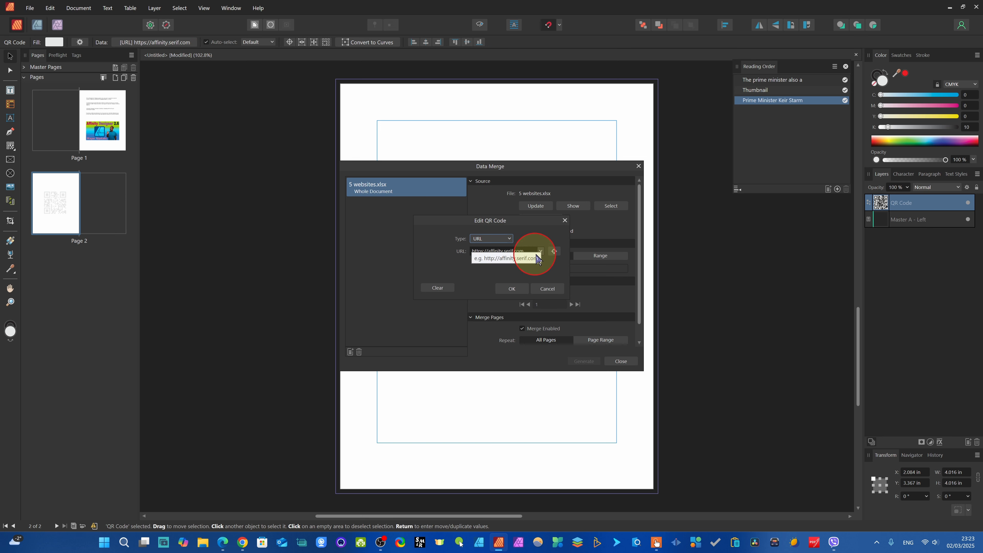
left_click(491, 238)
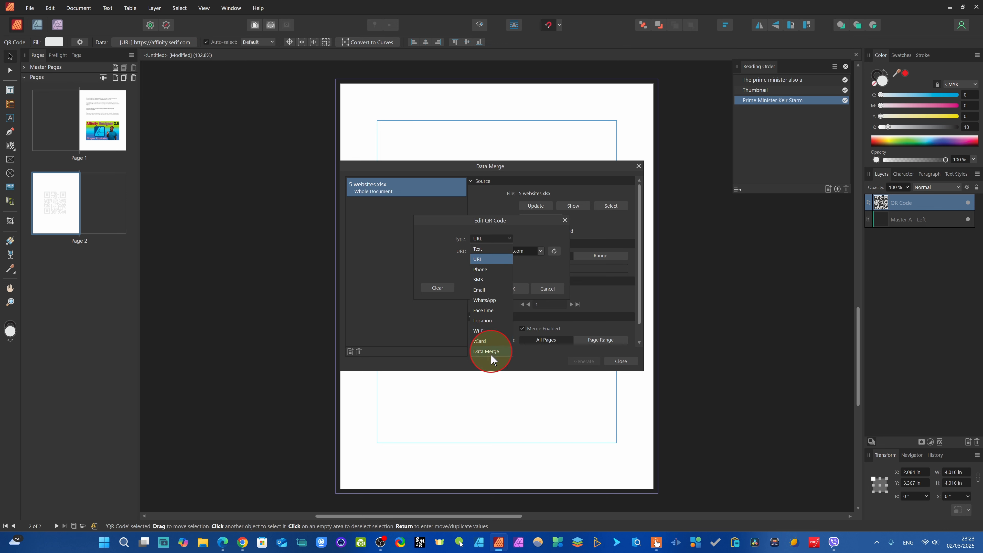
left_click(484, 351)
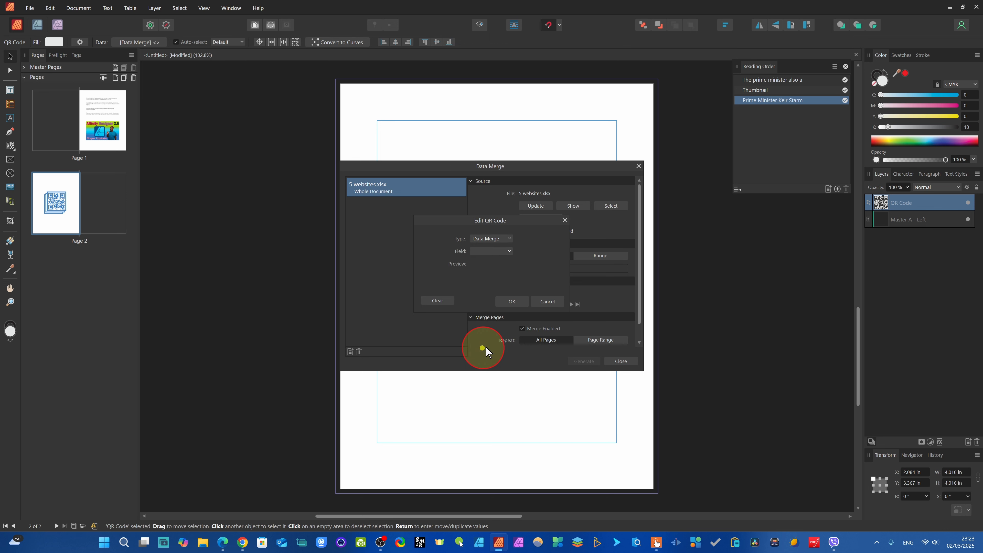
left_click(516, 299)
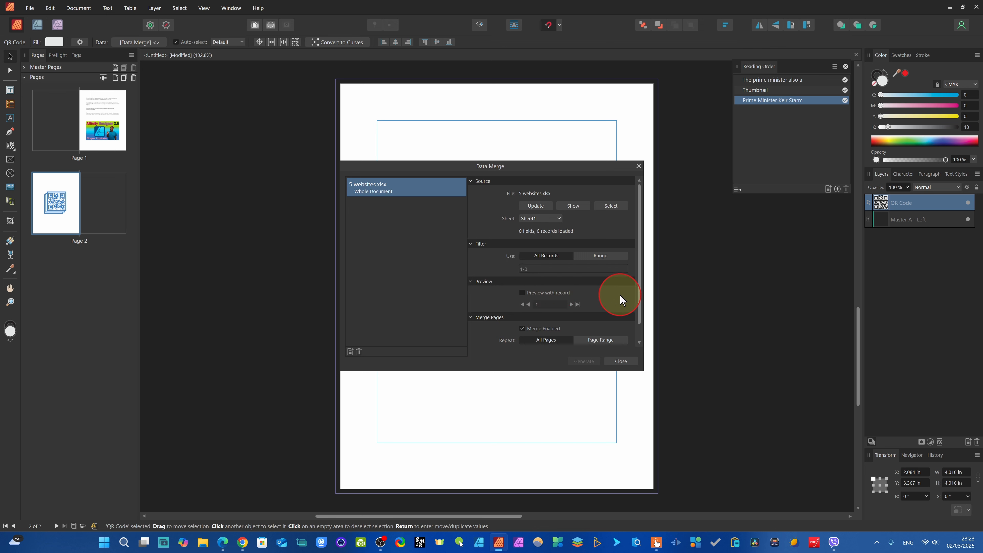